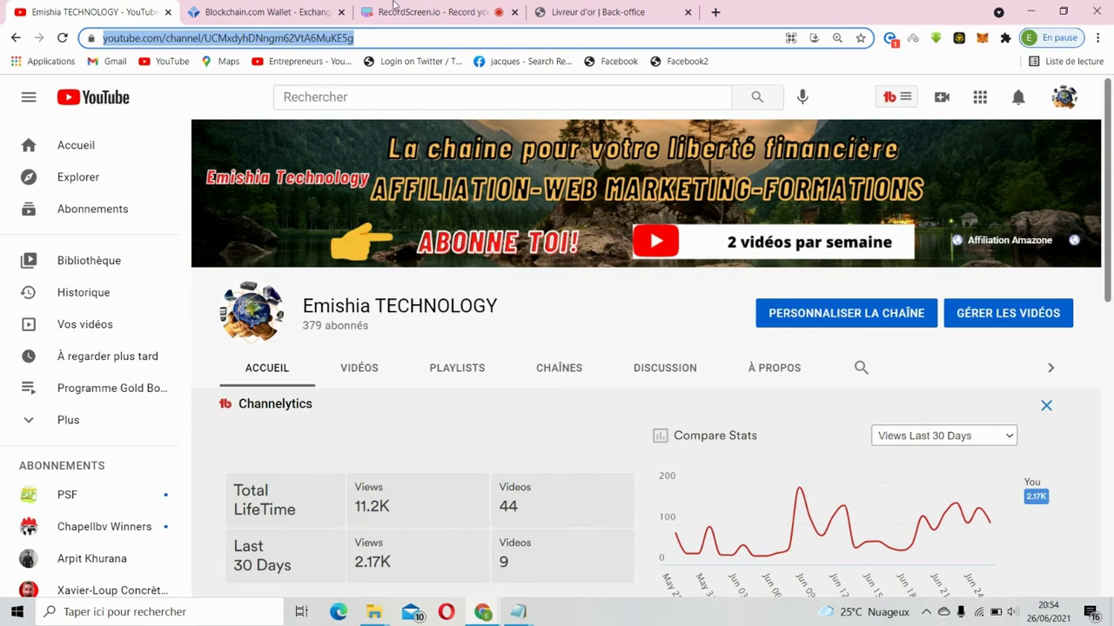
- Switch to the Gold Booker back-office tab showing the $486.34 wallet balance
click(597, 12)
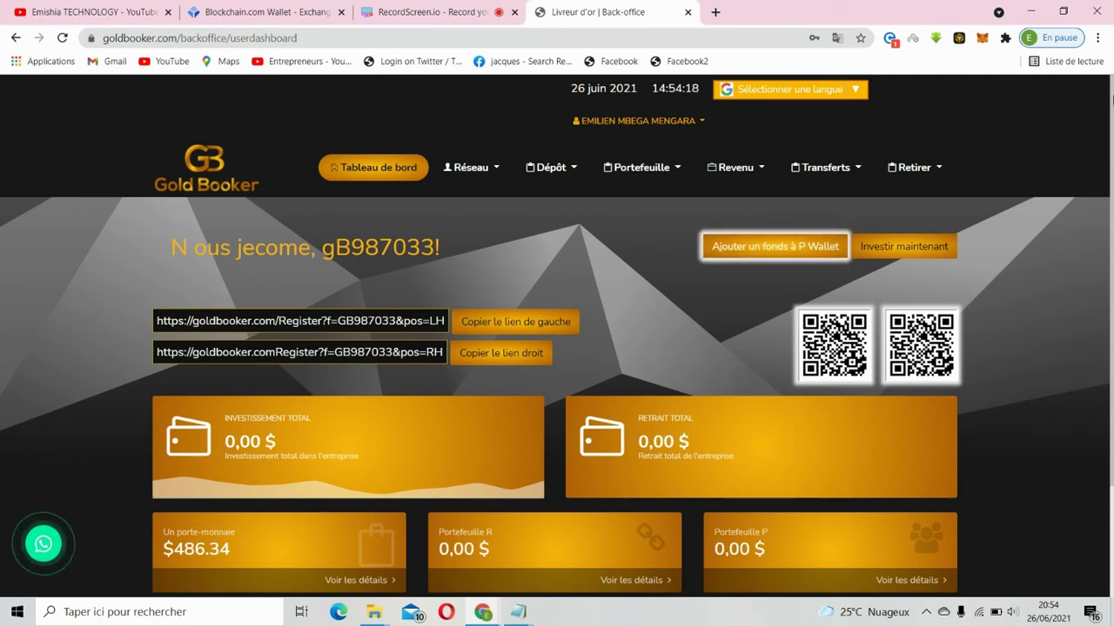
scroll(1112, 423, down, 1)
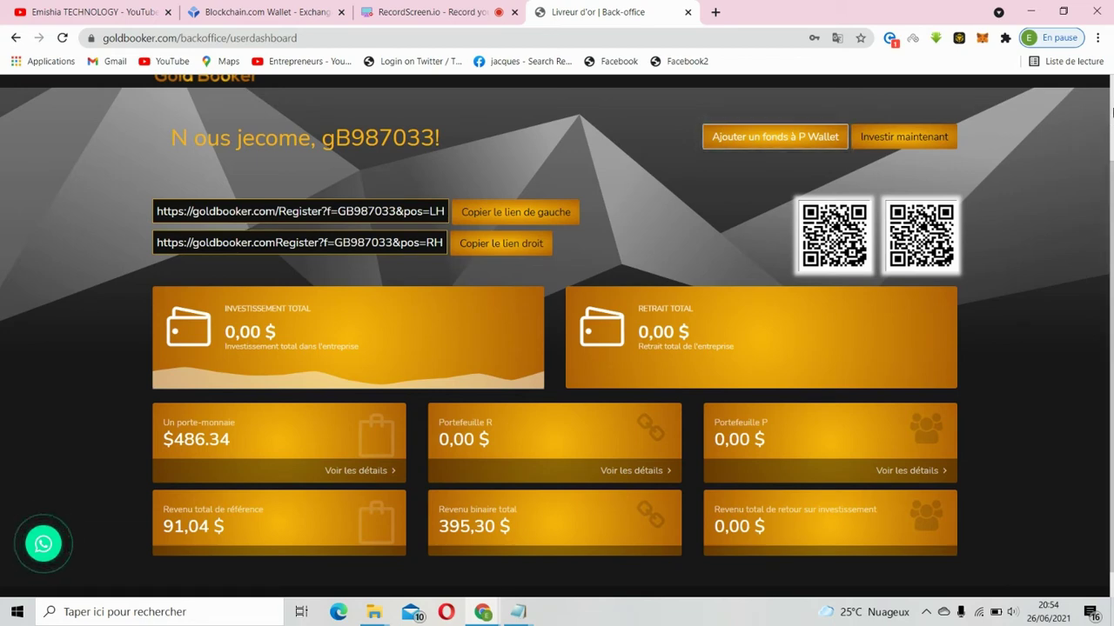
scroll(1112, 111, up, 1)
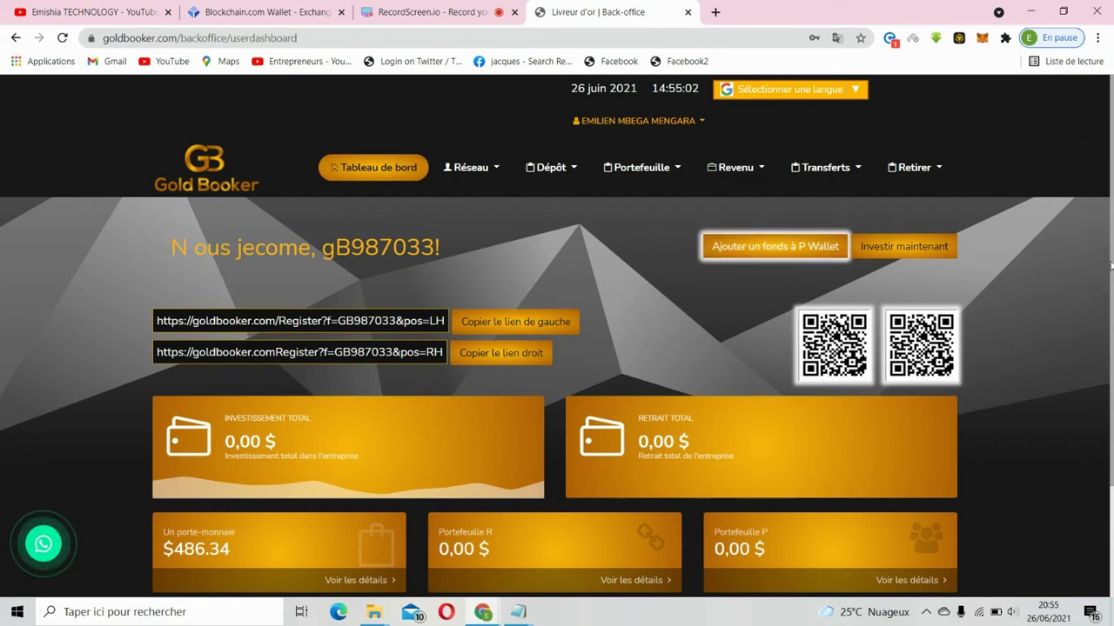
- Scroll through the dashboard, then switch to the Blockchain.com Wallet tab with its $0,03 Bitcoin balance
scroll(1111, 309, down, 1)
scroll(1111, 308, down, 1)
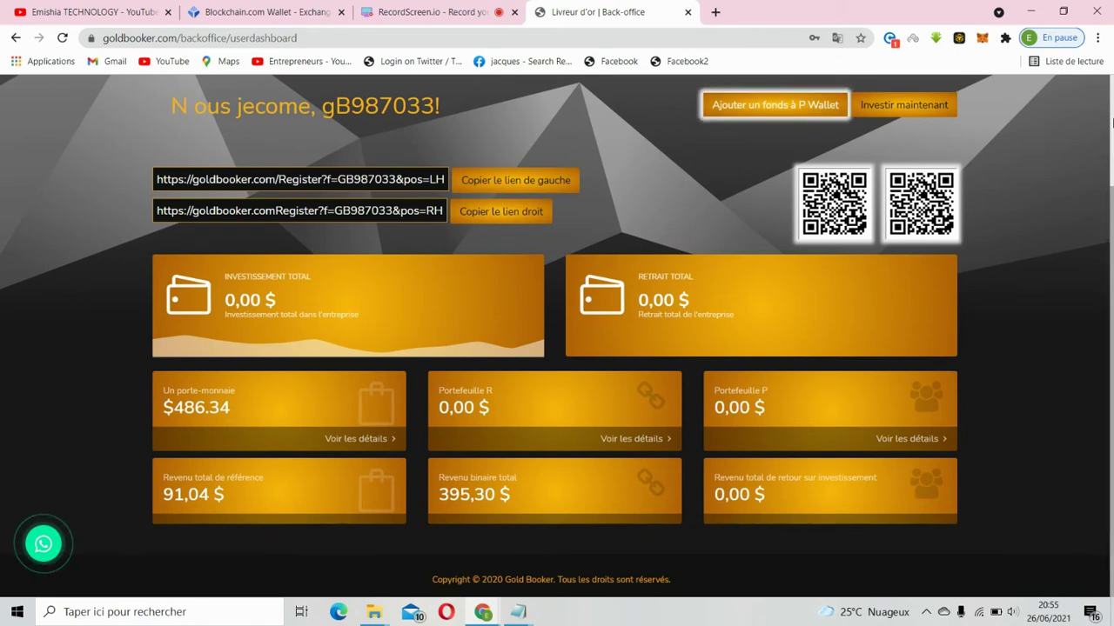
scroll(1111, 174, up, 1)
scroll(1111, 200, up, 1)
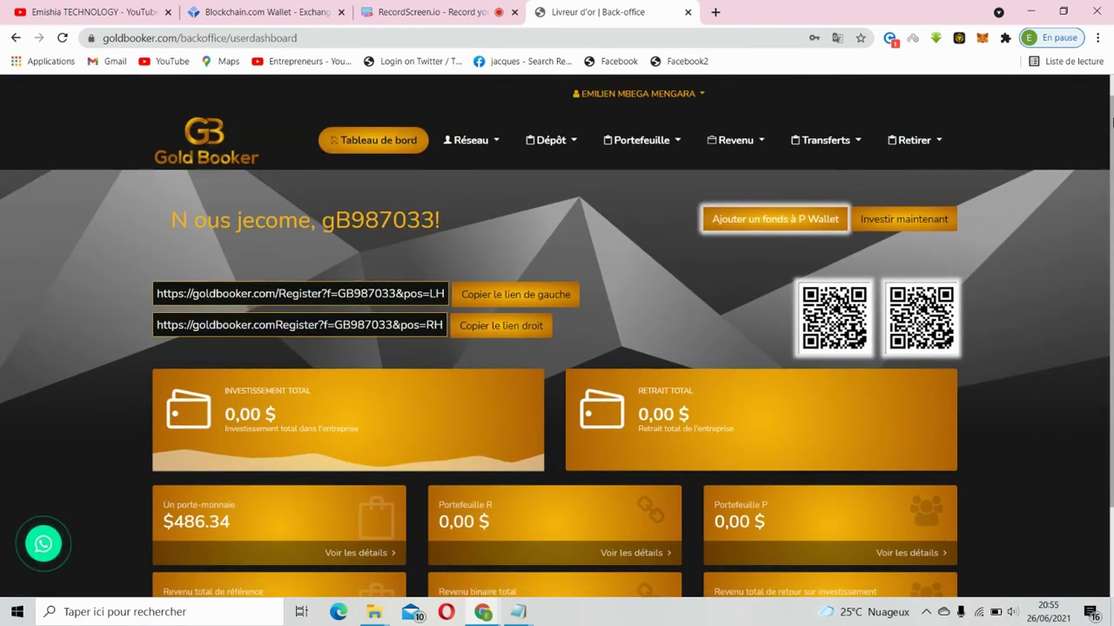
scroll(1111, 111, up, 1)
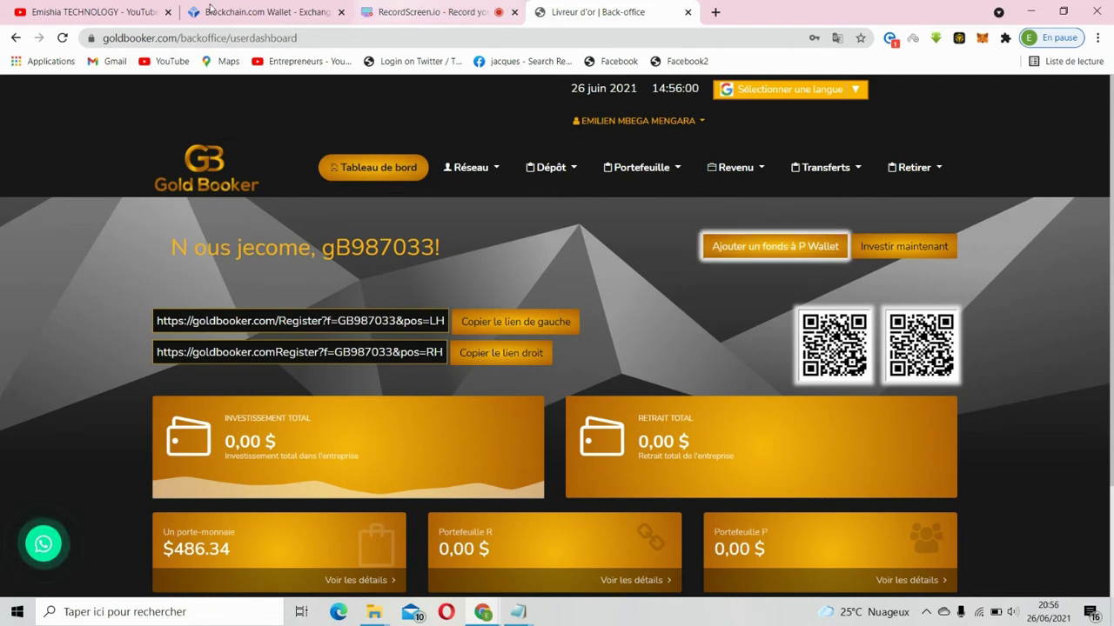
click(237, 13)
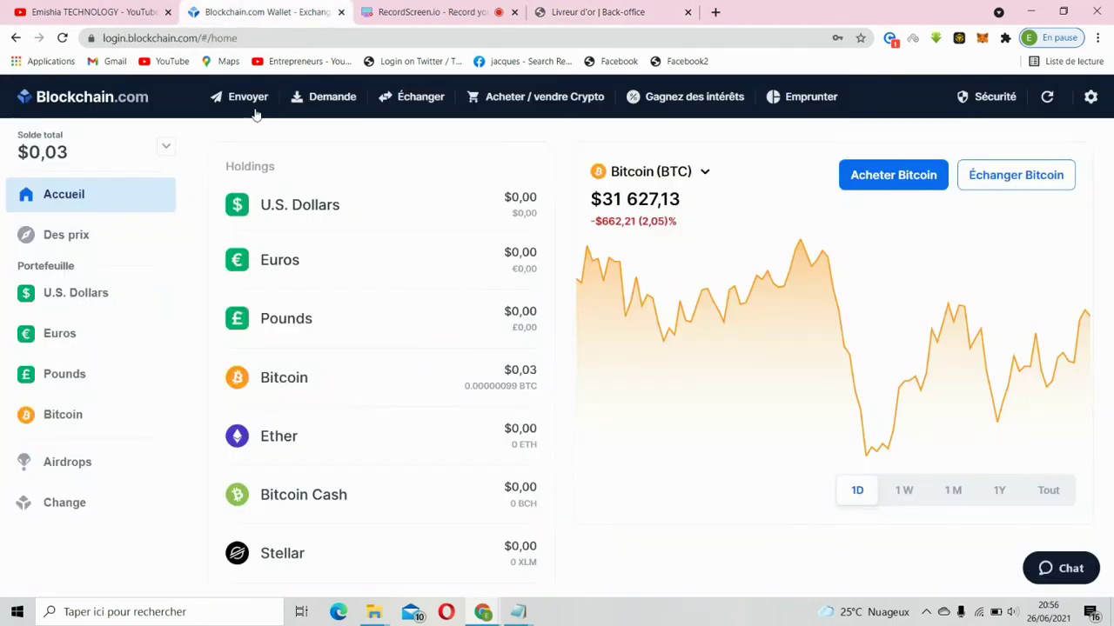
- Copy the BTC Private Key Wallet's receive address from the Demande panel
click(321, 98)
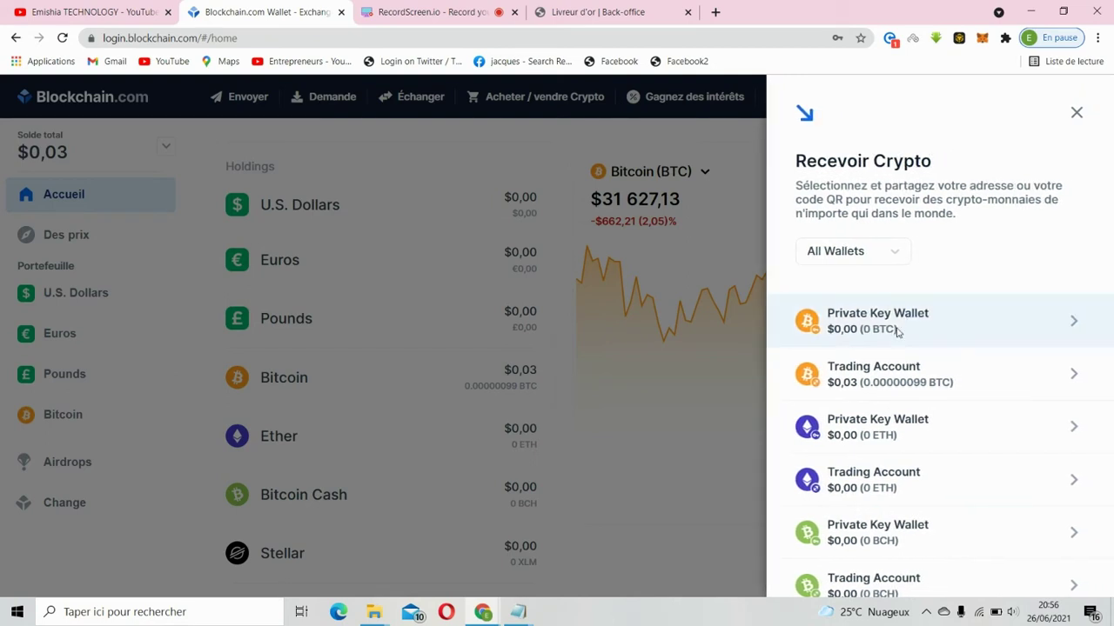
click(897, 330)
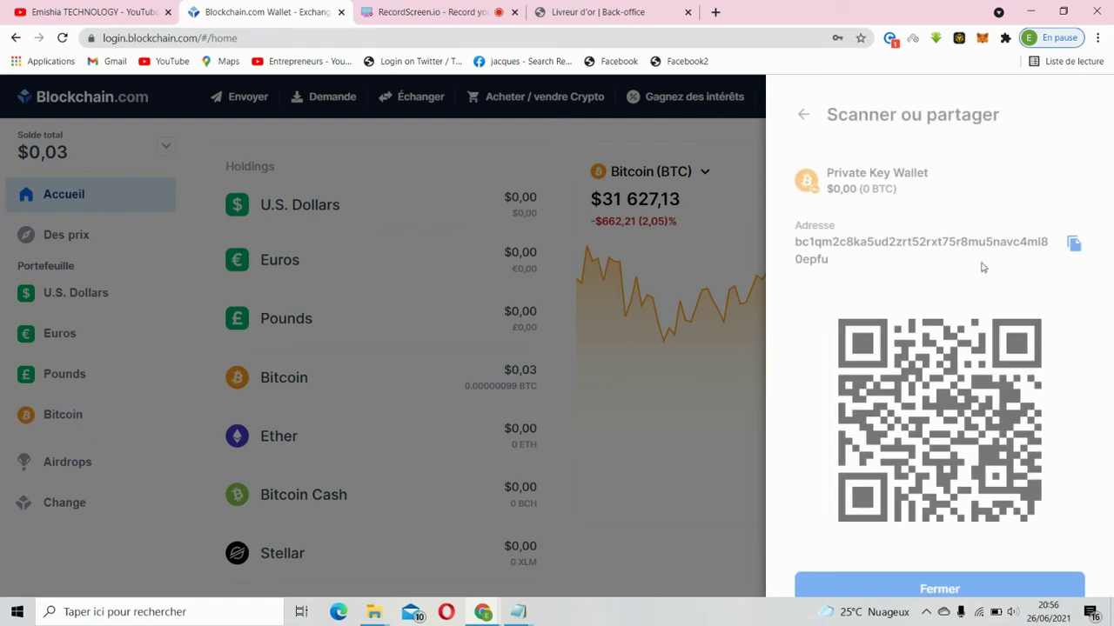
click(1073, 245)
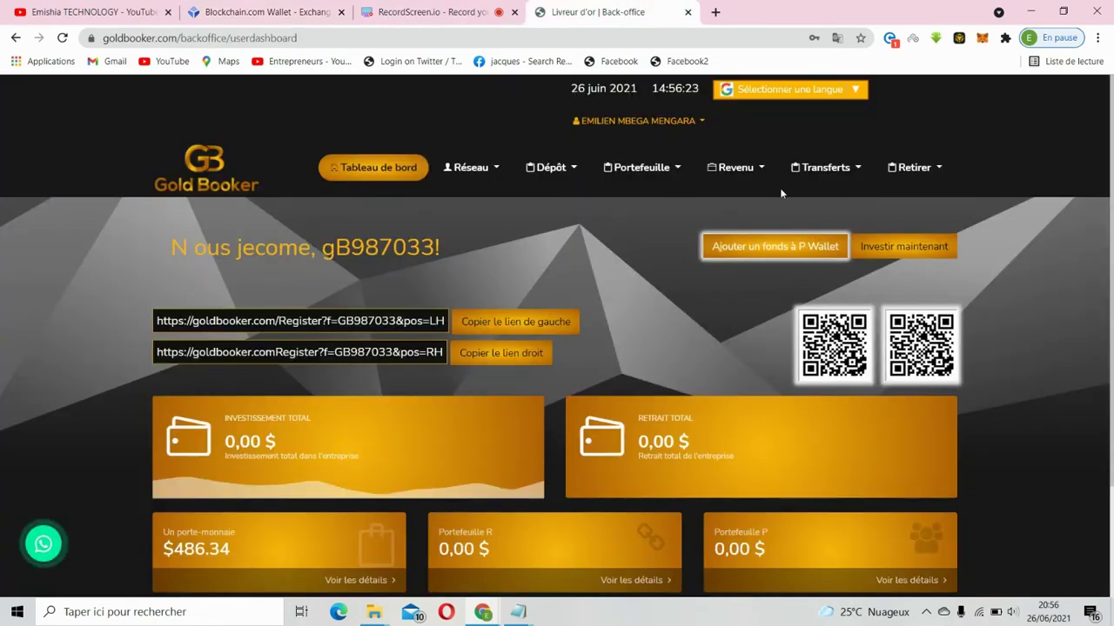
- Browse the Portefeuille and Revenu menus, then choose Retirer > Un retrait
click(686, 173)
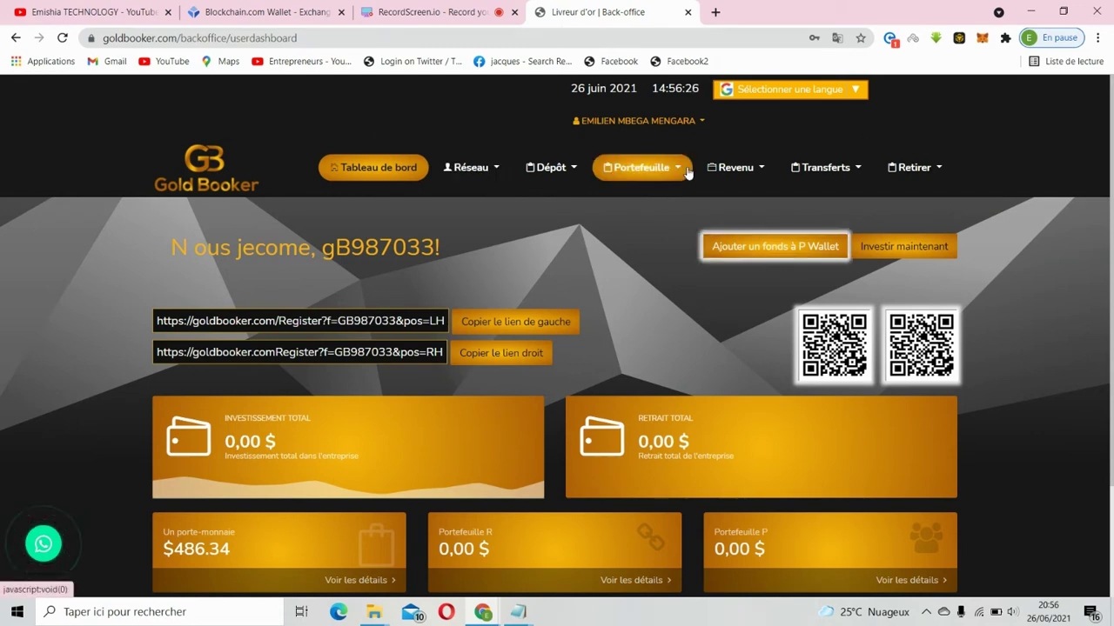
click(769, 174)
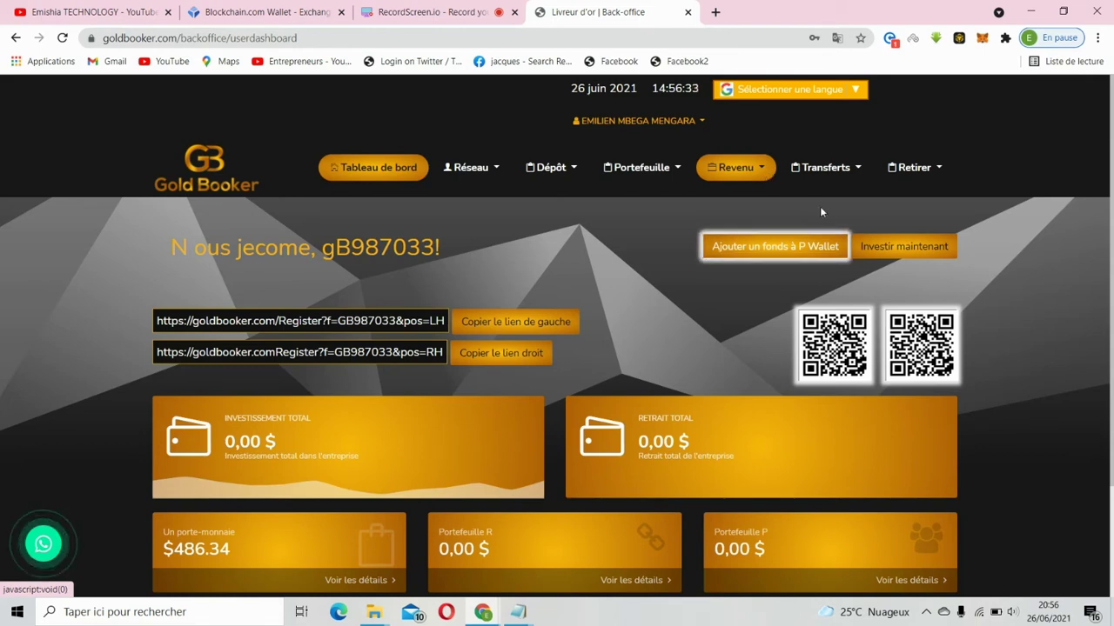
click(940, 174)
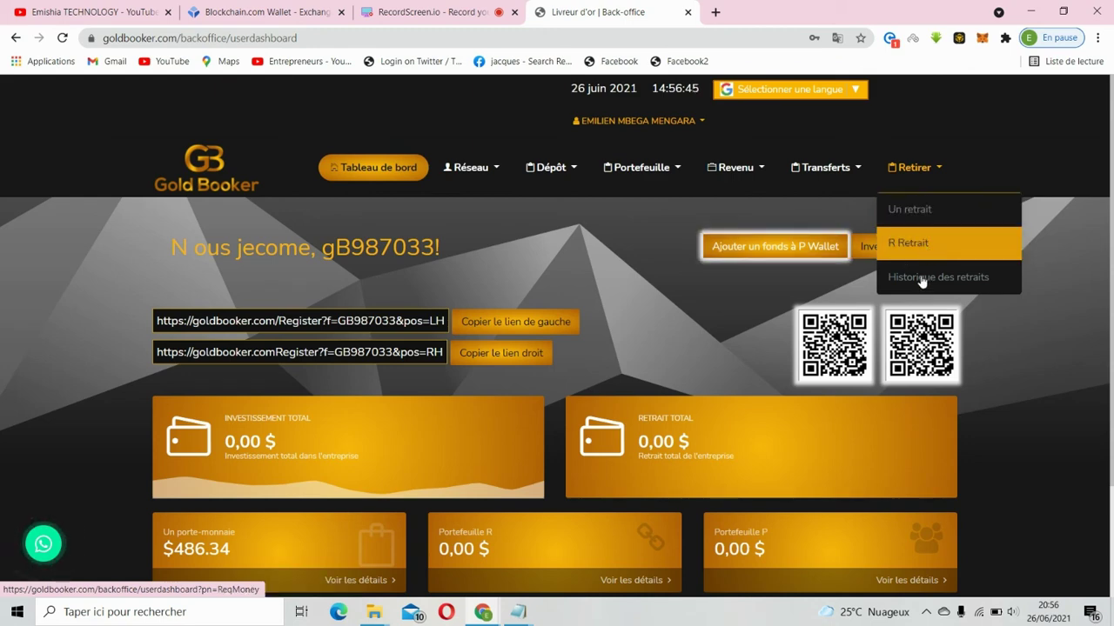
click(914, 254)
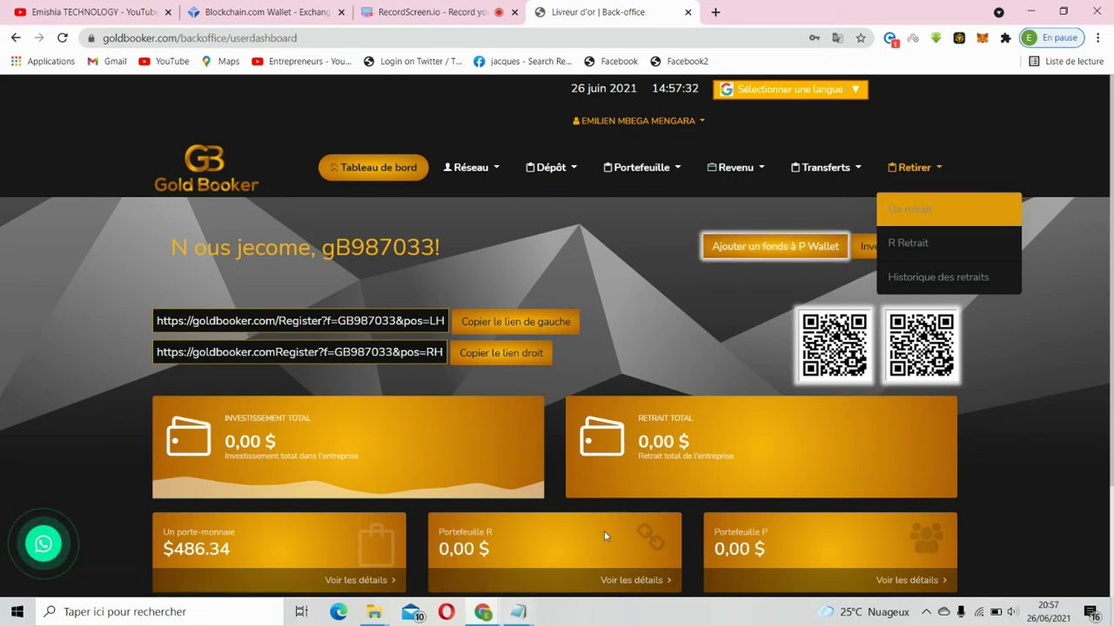
click(917, 216)
- Open the Un retrait form, enter 100100 as the amount, then reload the page to clear it
click(917, 216)
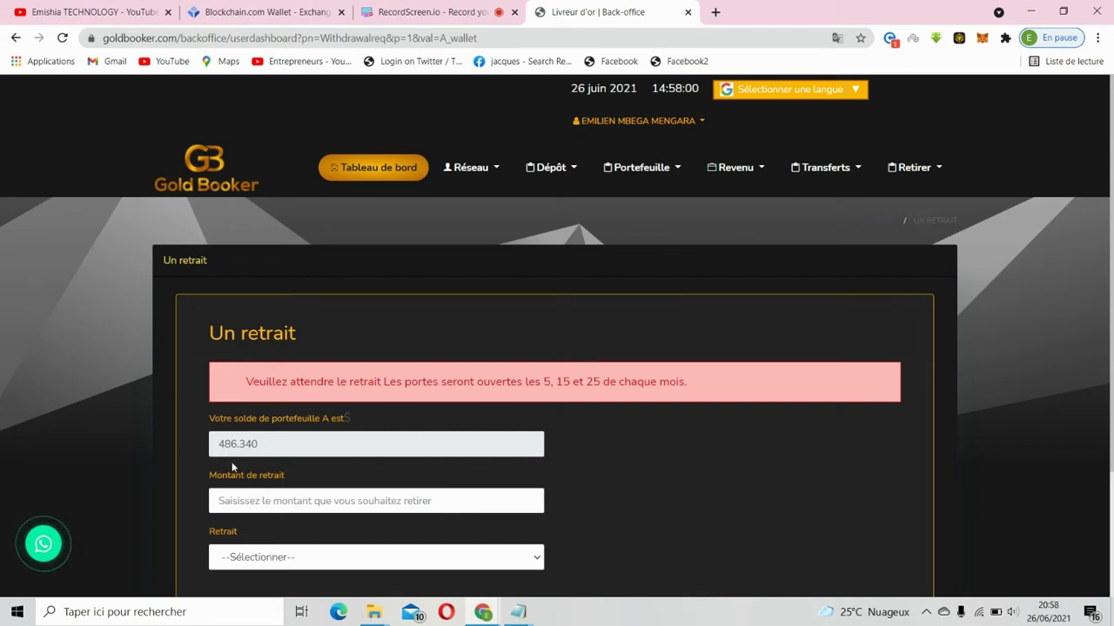
click(276, 497)
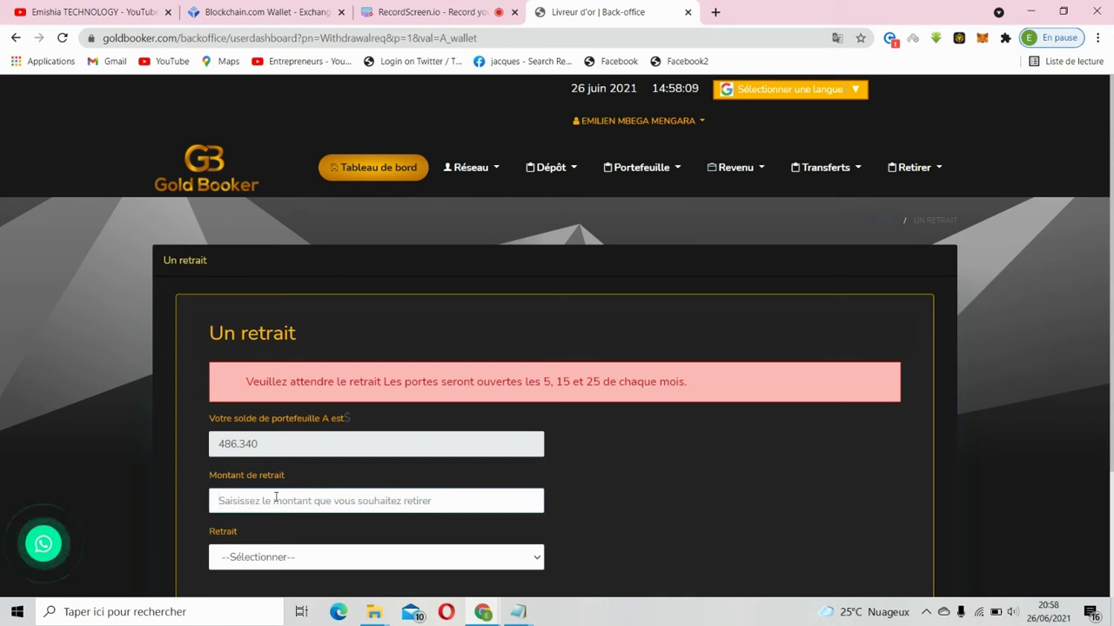
text(100)
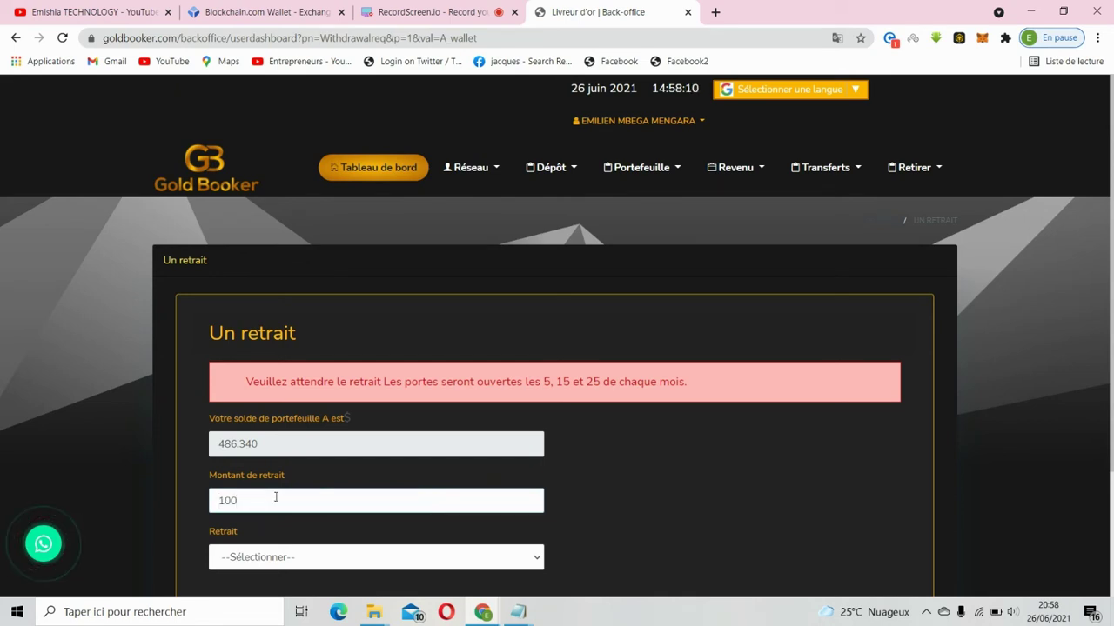
text(100)
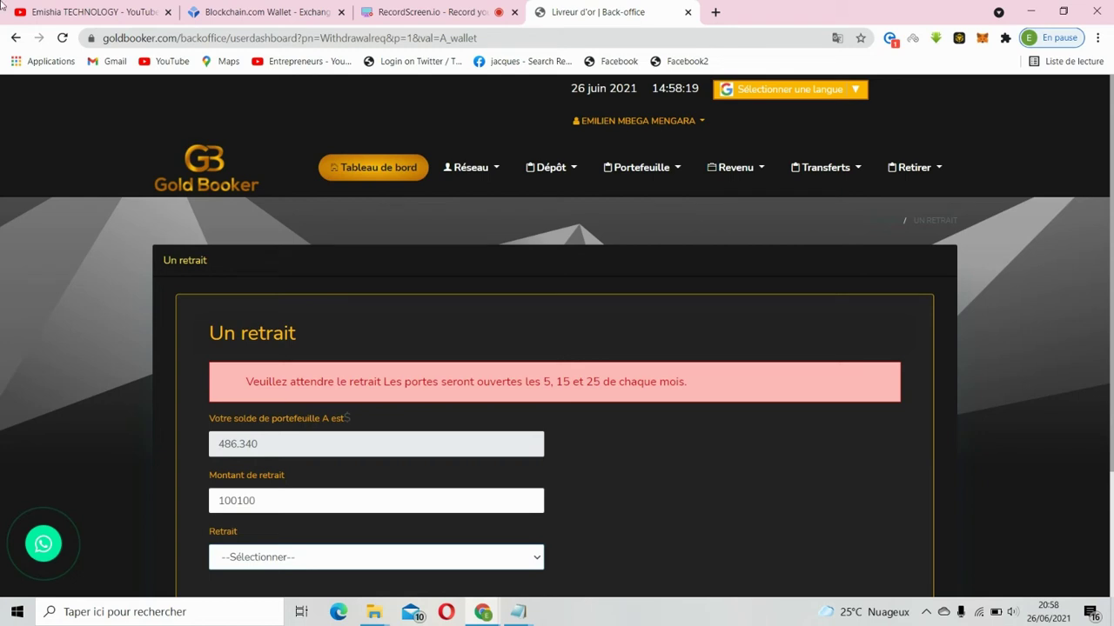
scroll(64, 40, down, 2)
click(62, 40)
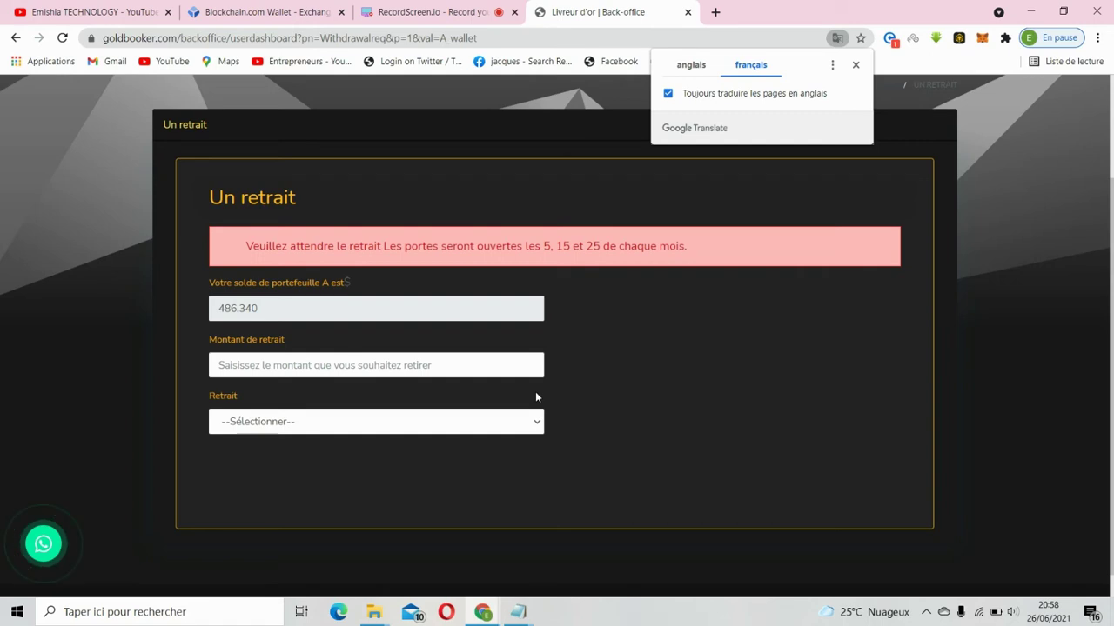
- Enter a withdrawal amount of 100 and select Bitcoin as the withdrawal method
click(537, 427)
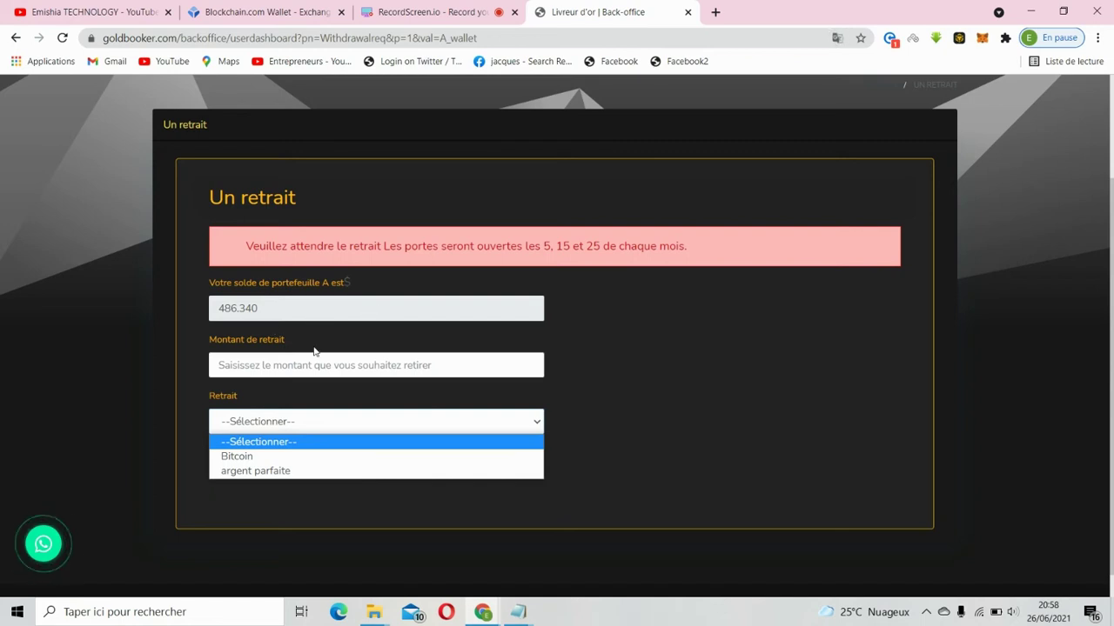
click(298, 370)
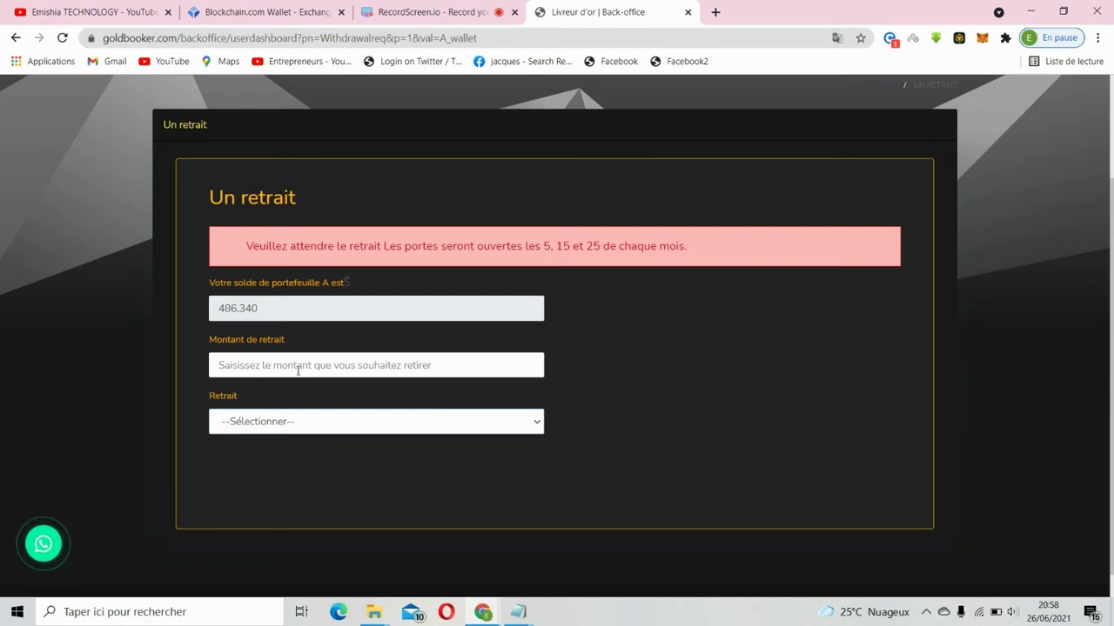
click(298, 369)
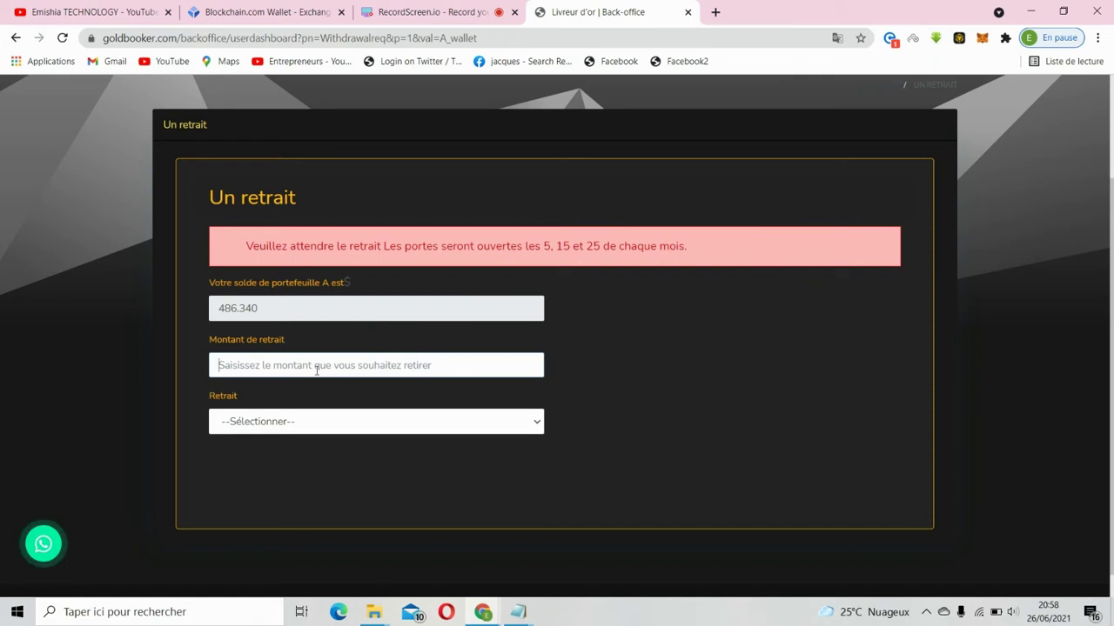
text(100)
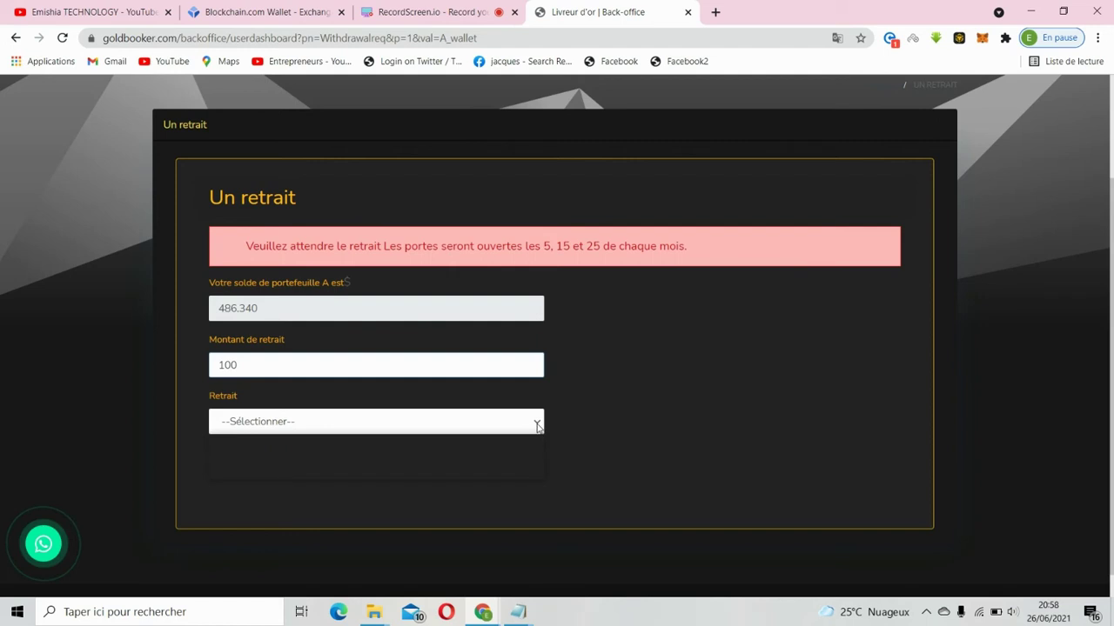
click(537, 425)
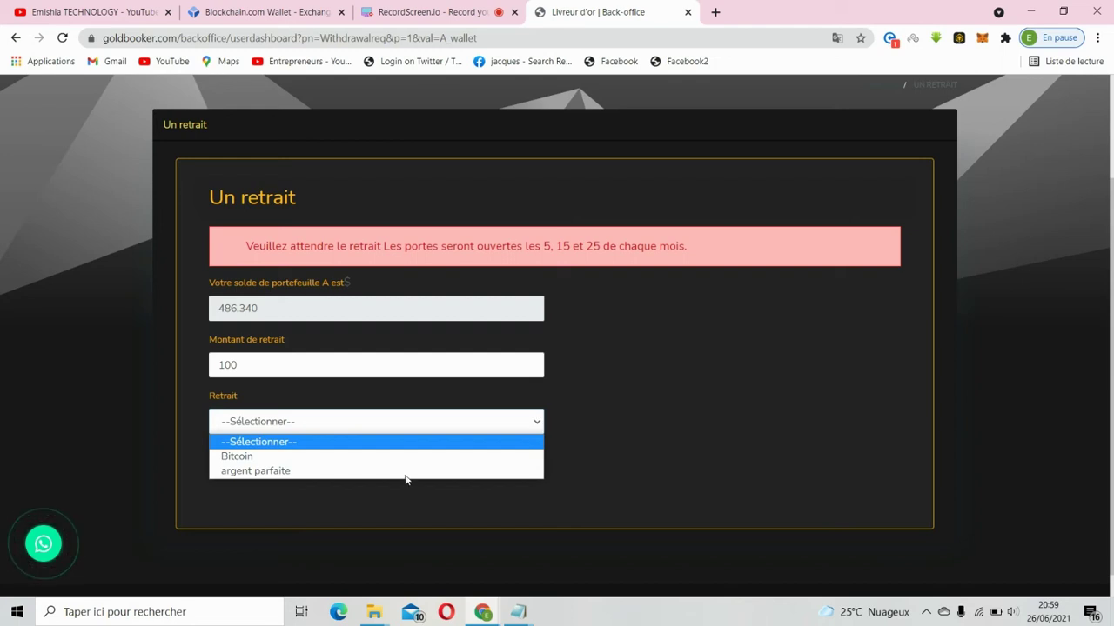
click(289, 458)
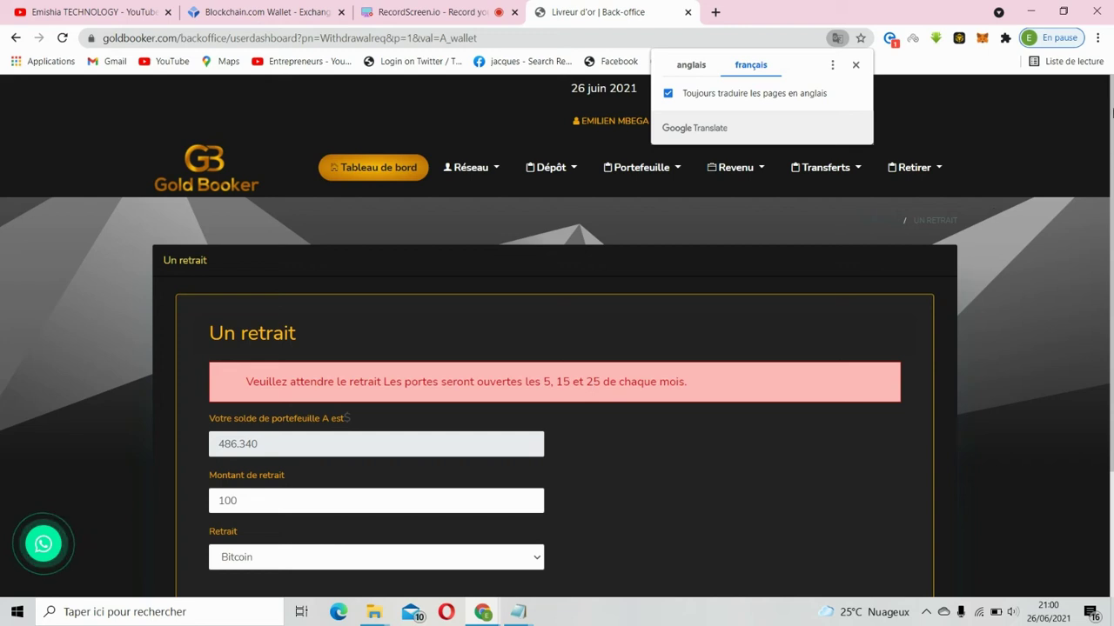
- Close the Google Translate popup covering the withdrawal page
click(1112, 185)
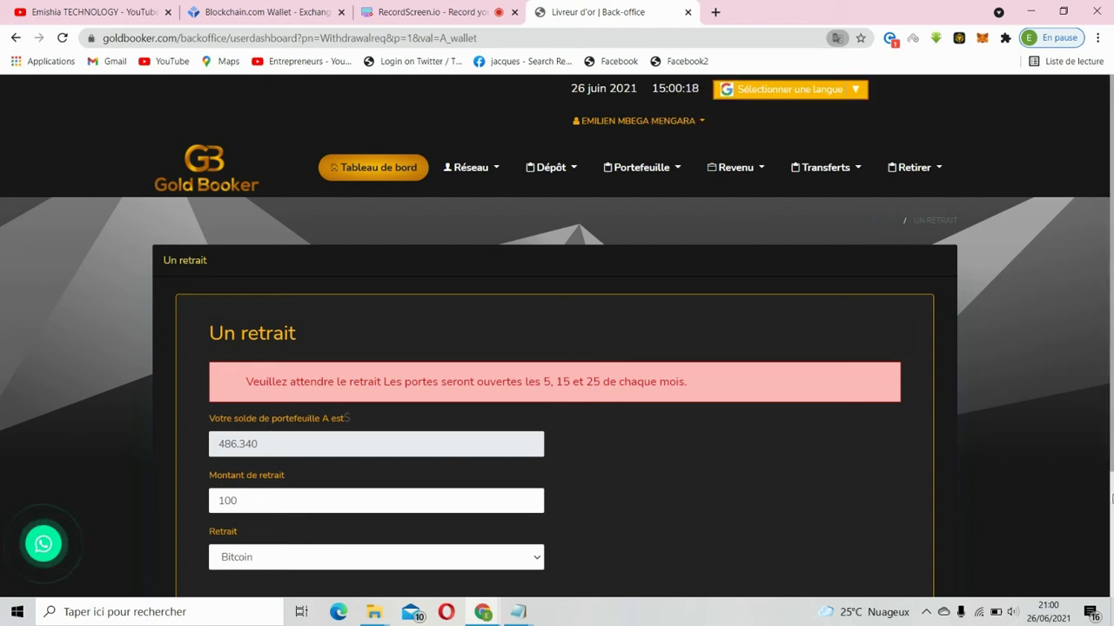
- Open and close the user account menu above the withdrawal form
scroll(838, 323, down, 2)
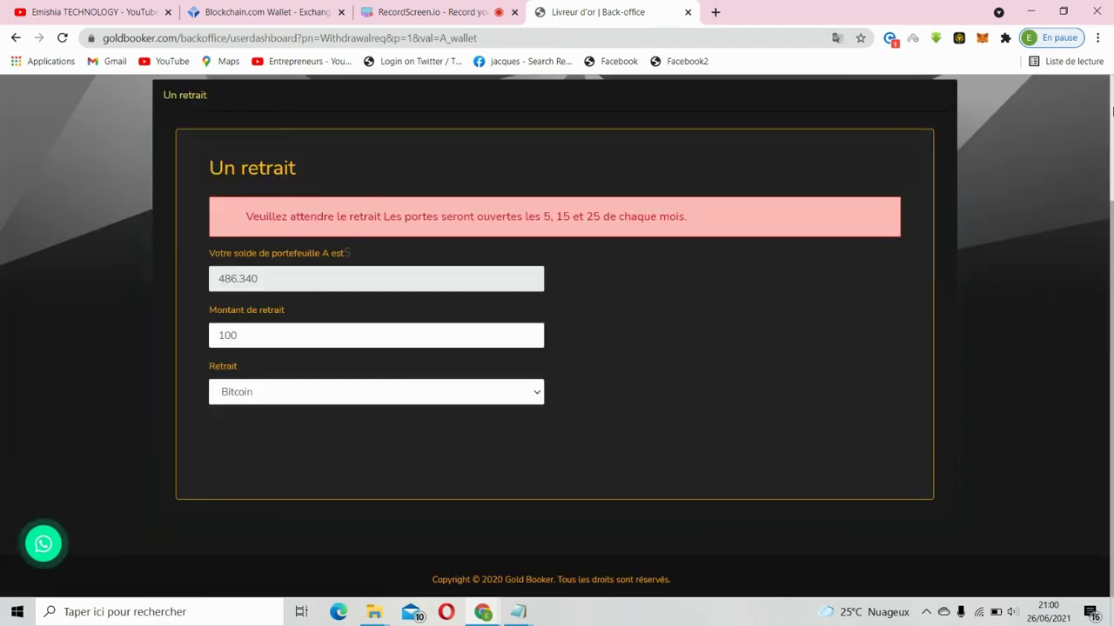
scroll(1111, 111, up, 2)
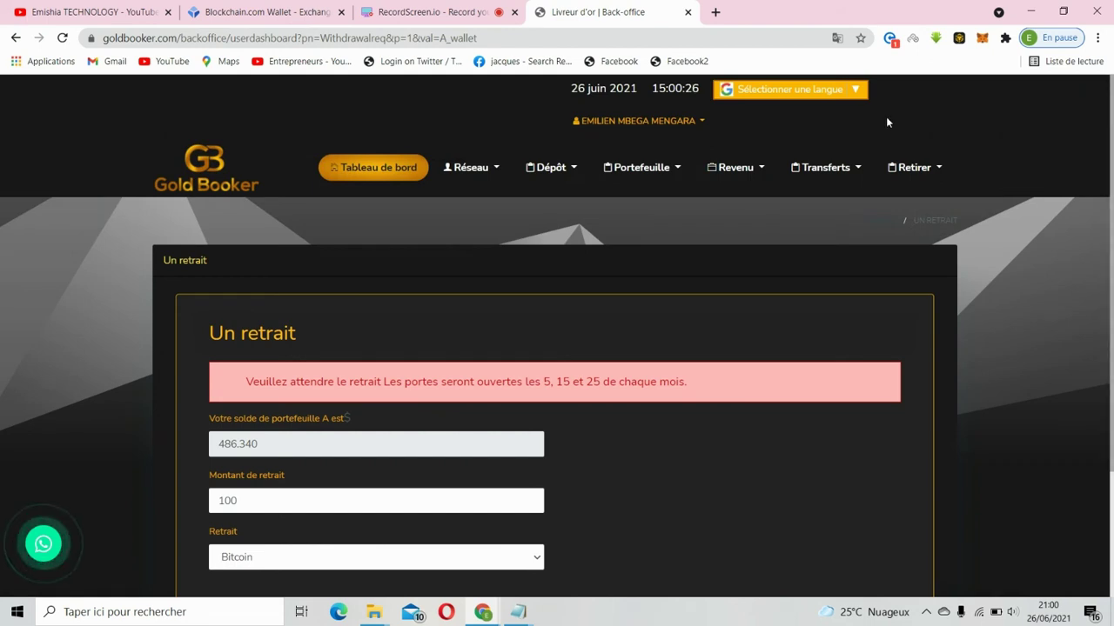
click(702, 128)
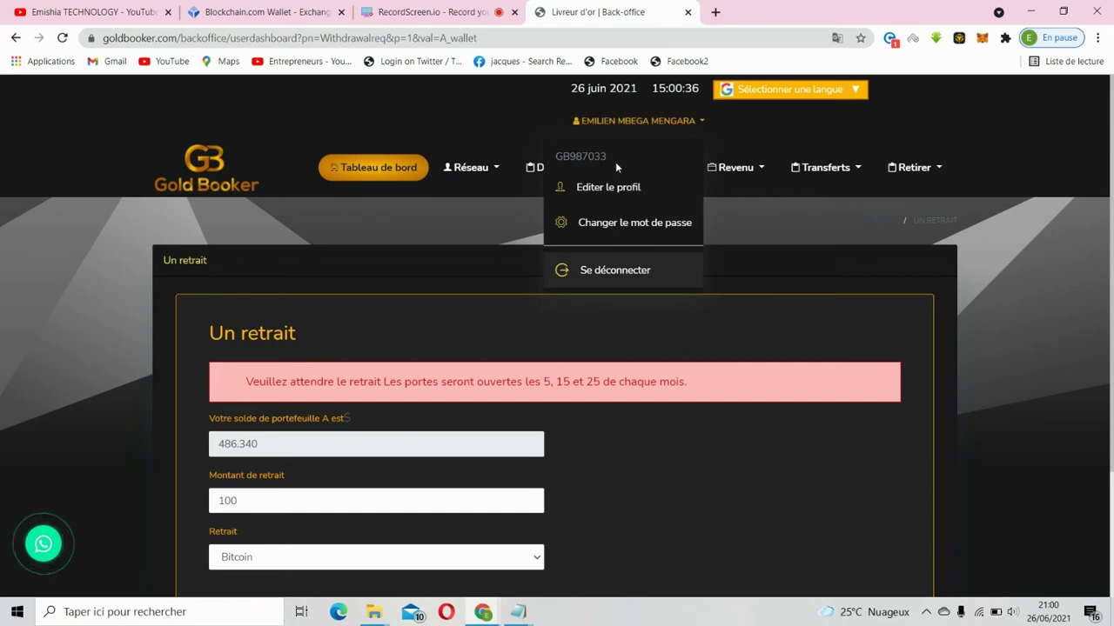
click(775, 323)
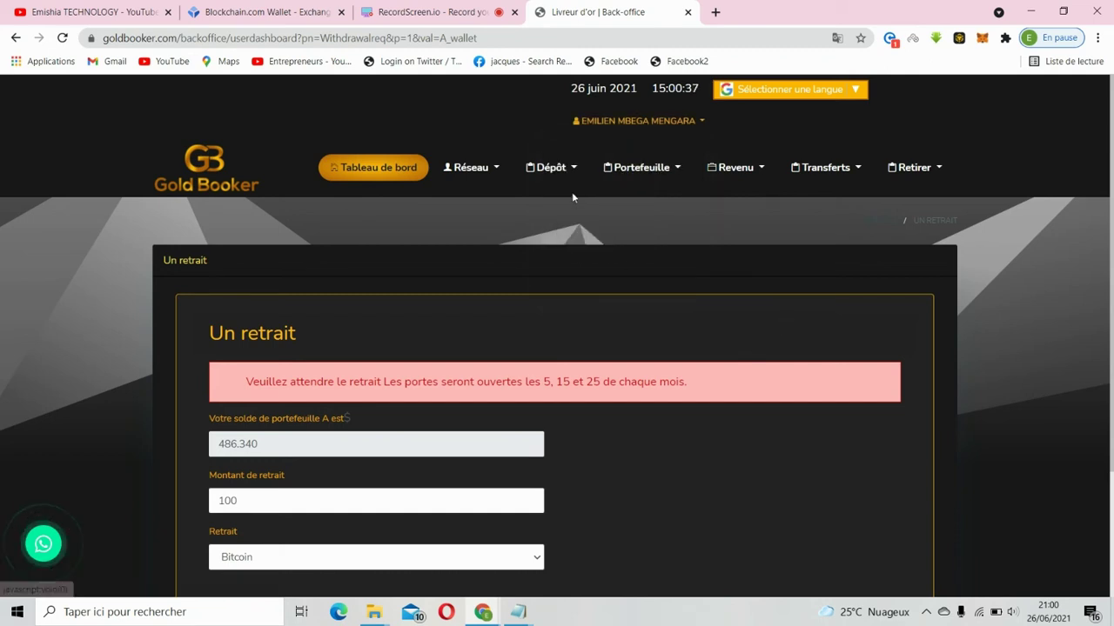
click(701, 122)
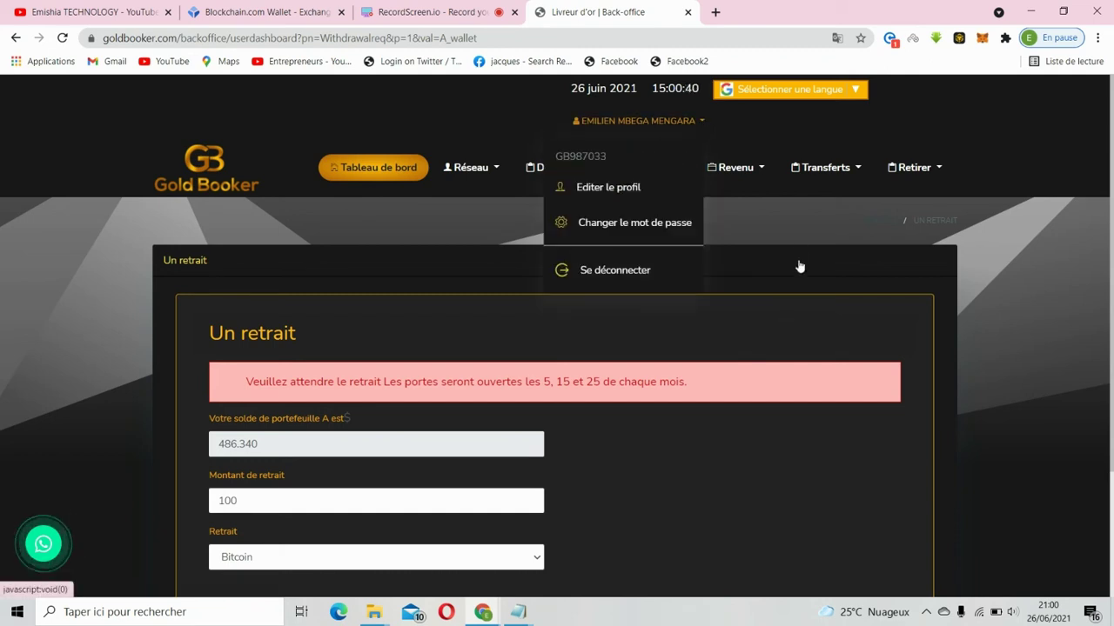
- Browse the Revenu and Retirer menus, leaving them closed
click(761, 170)
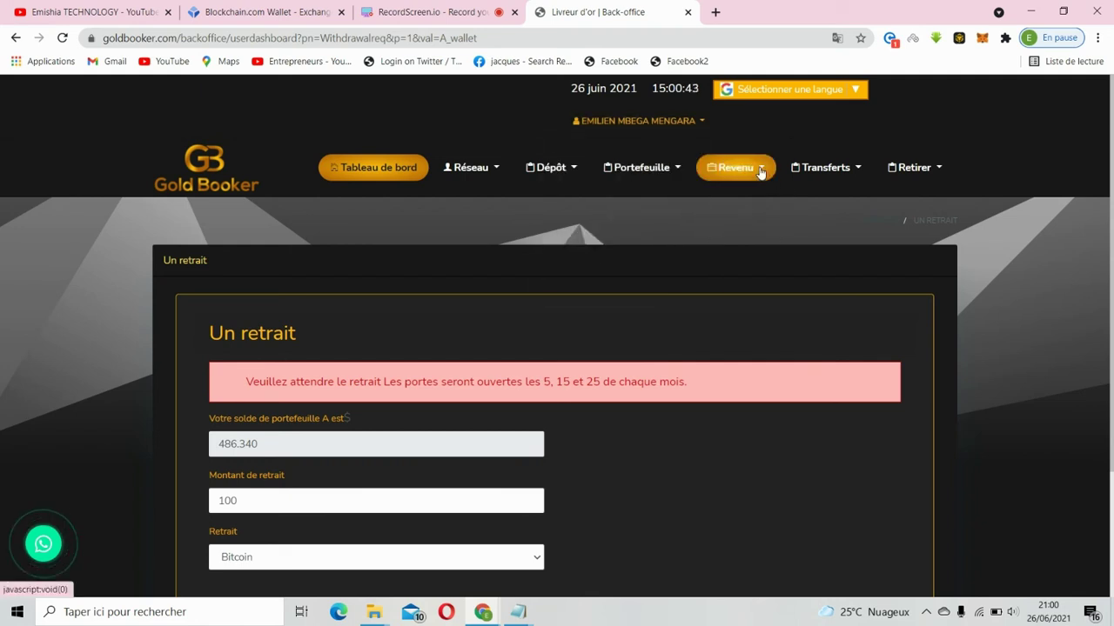
click(940, 171)
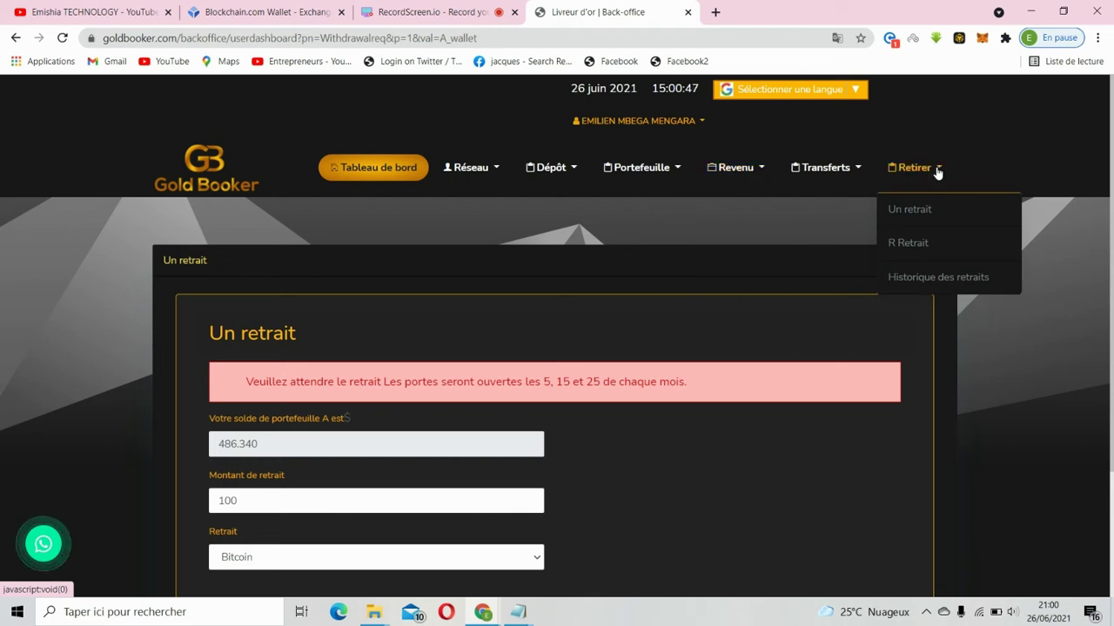
click(938, 170)
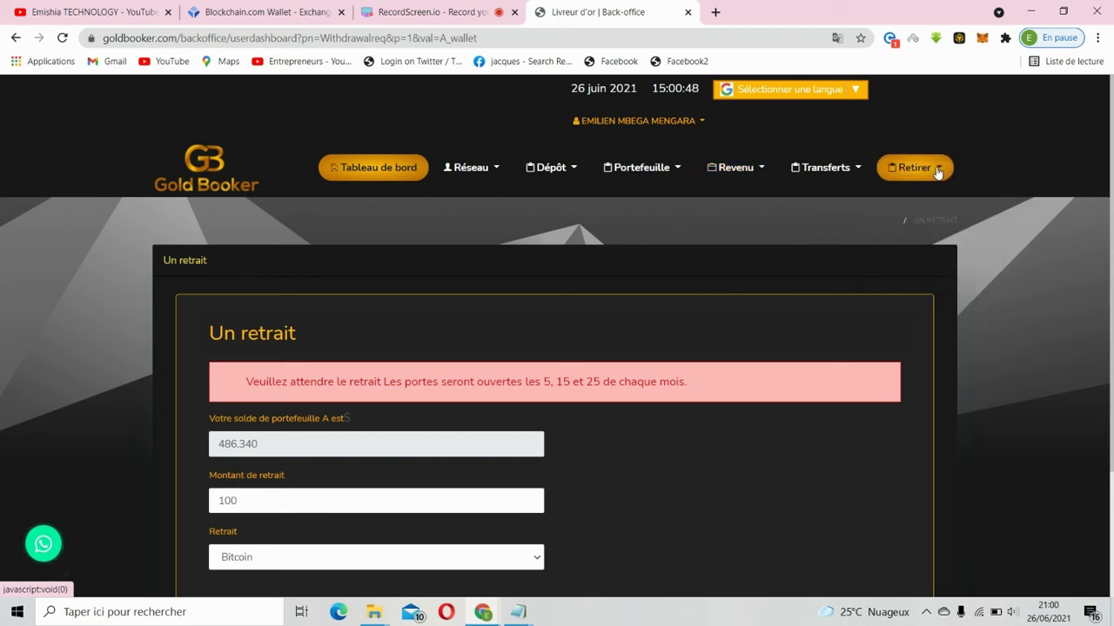
click(937, 171)
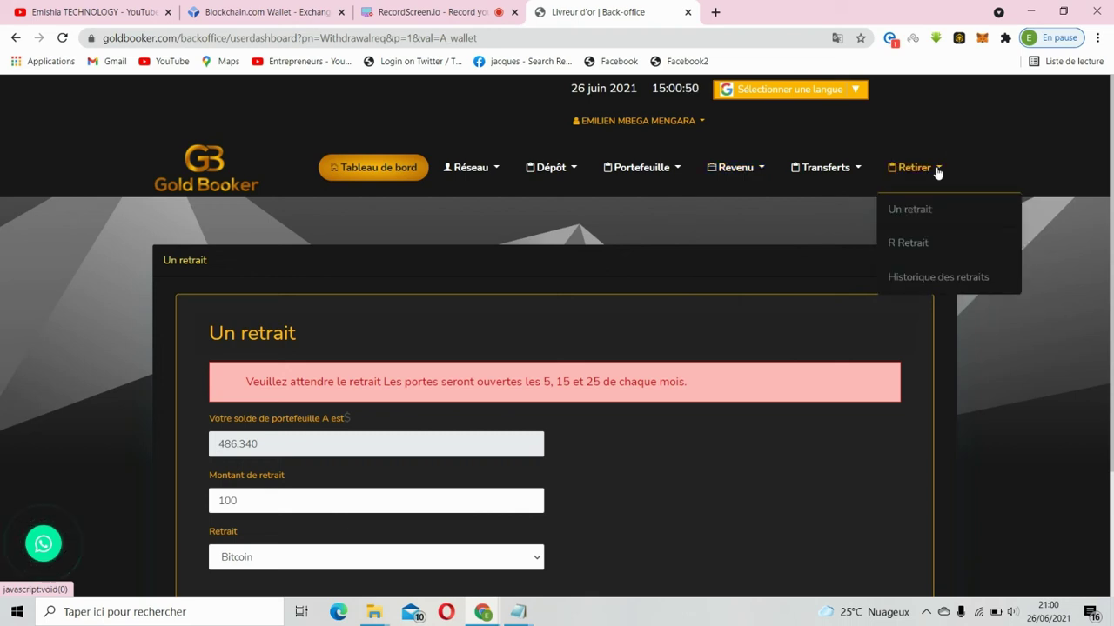
click(938, 170)
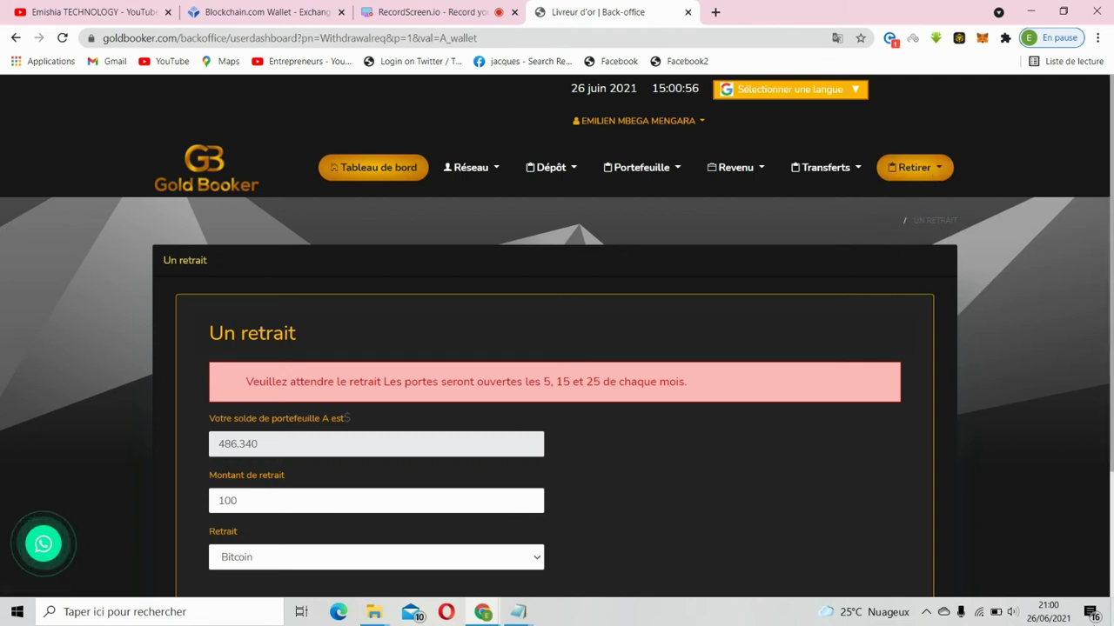
scroll(556, 336, down, 2)
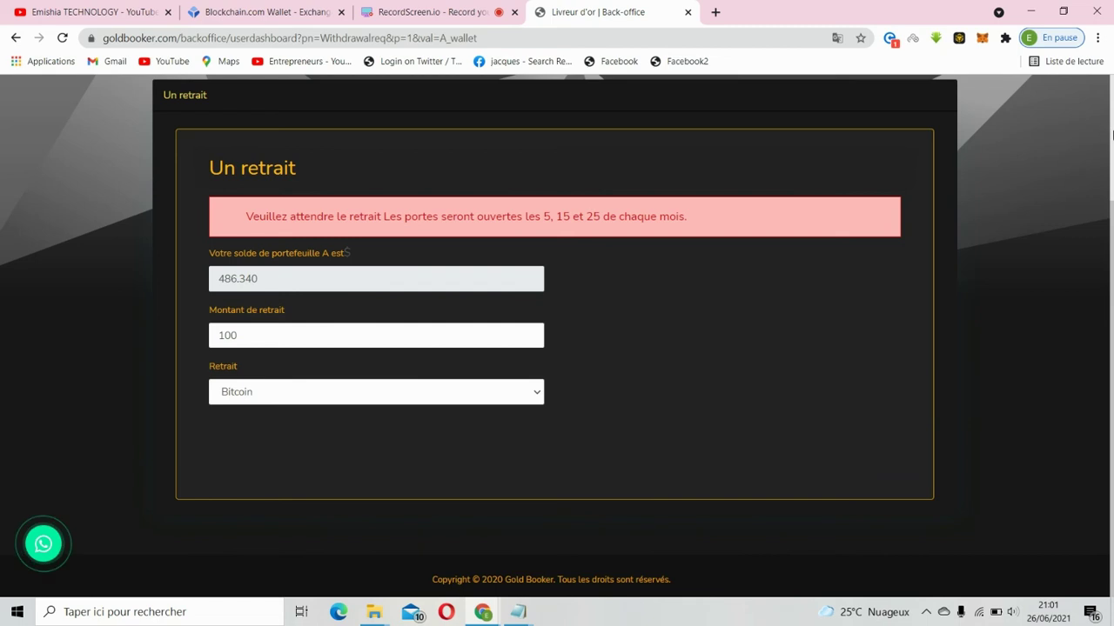
scroll(1100, 294, up, 2)
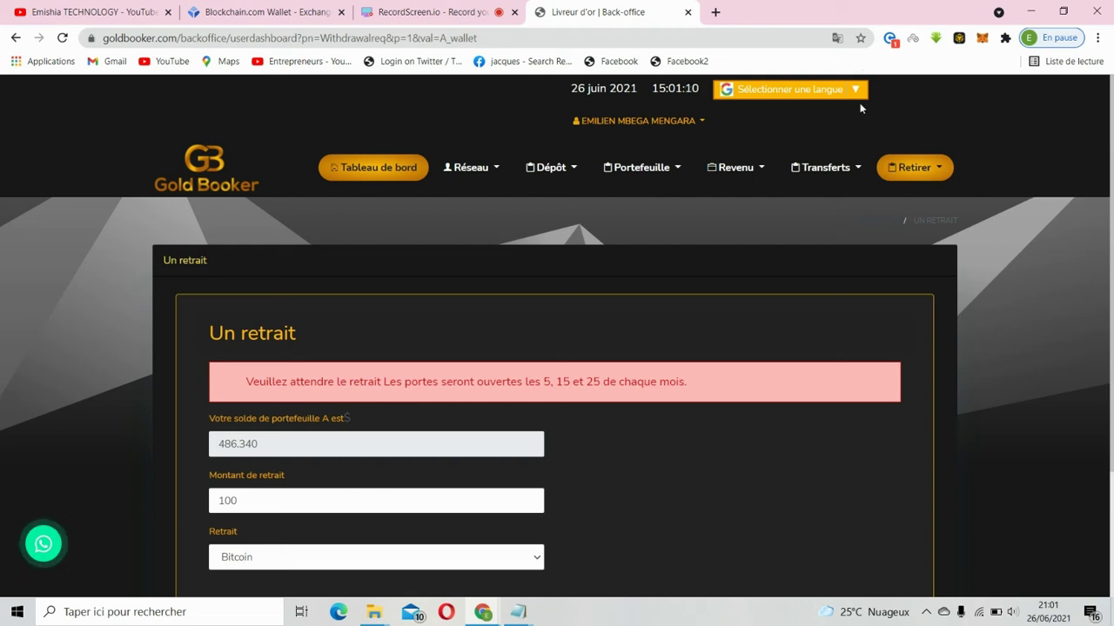
- Open the account dropdown offering profile editing, password change and logout
click(762, 167)
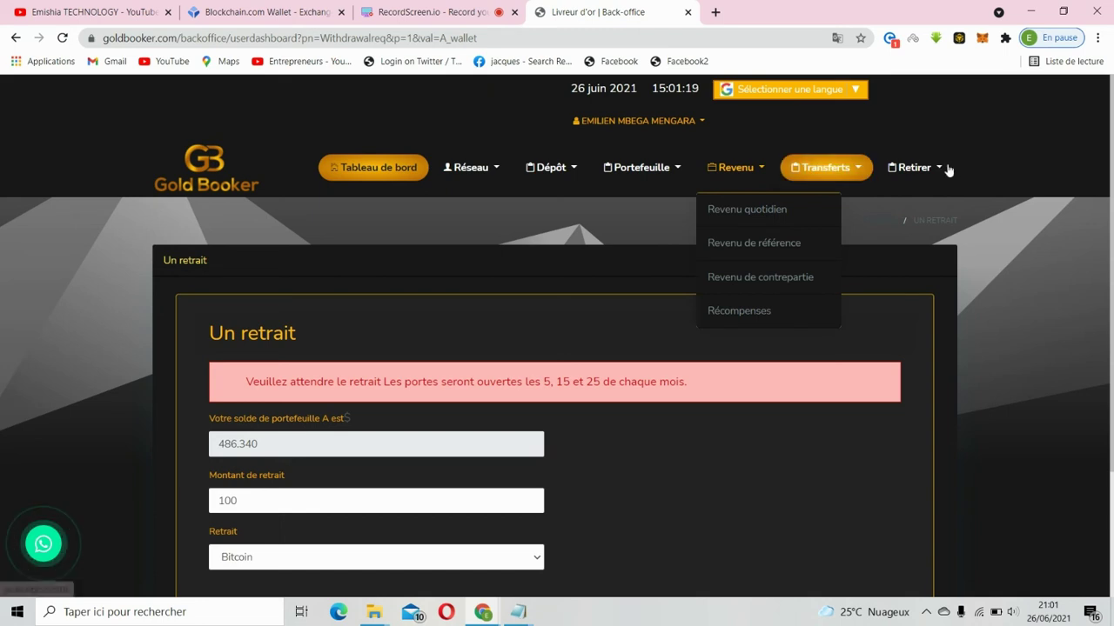
click(701, 123)
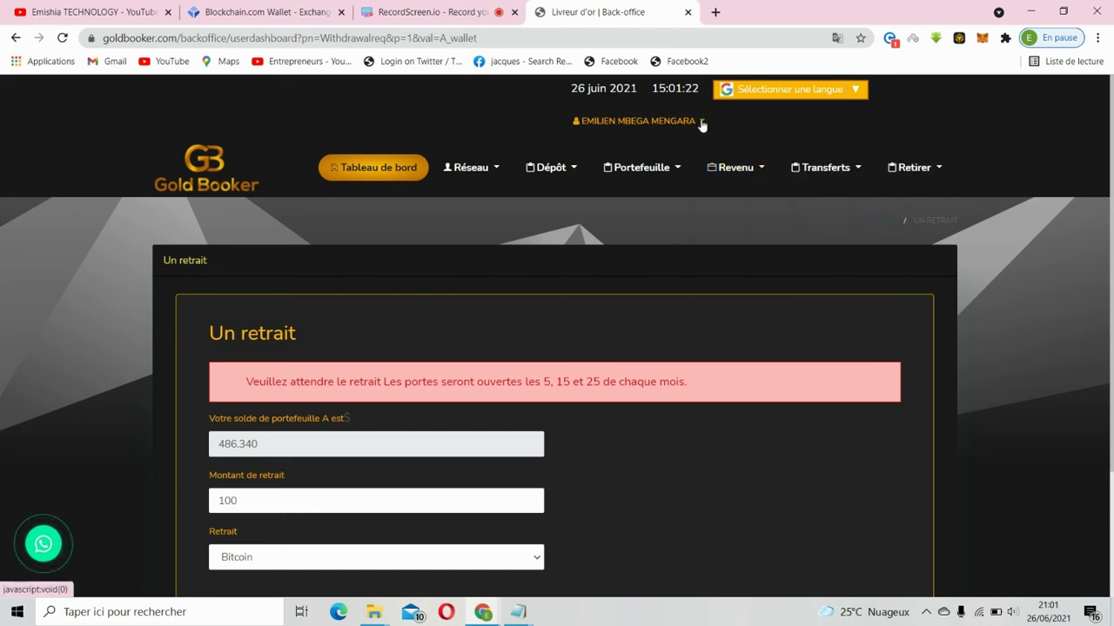
click(701, 123)
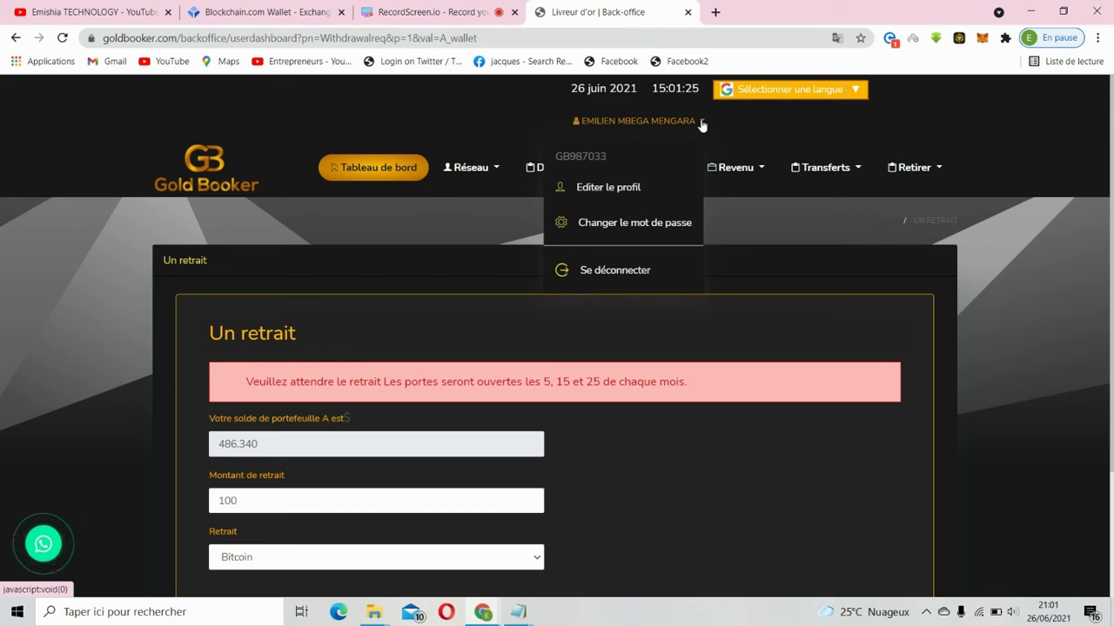
- Open Editer le profil, restore the Chrome window, and put the cursor in the empty Adresse Bitcoin field
click(623, 188)
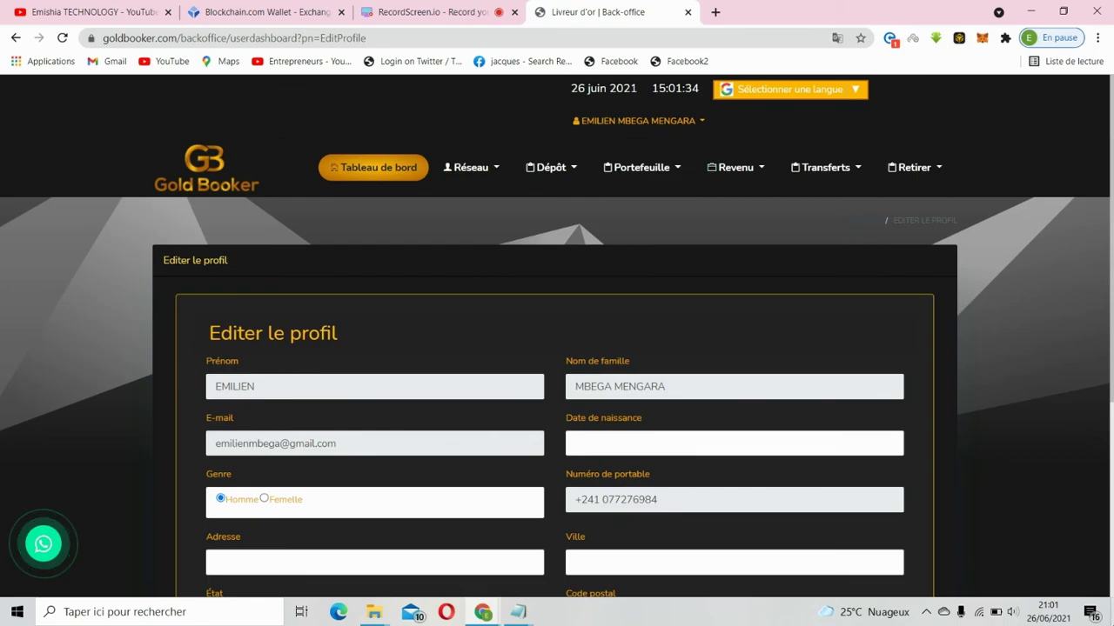
click(1112, 614)
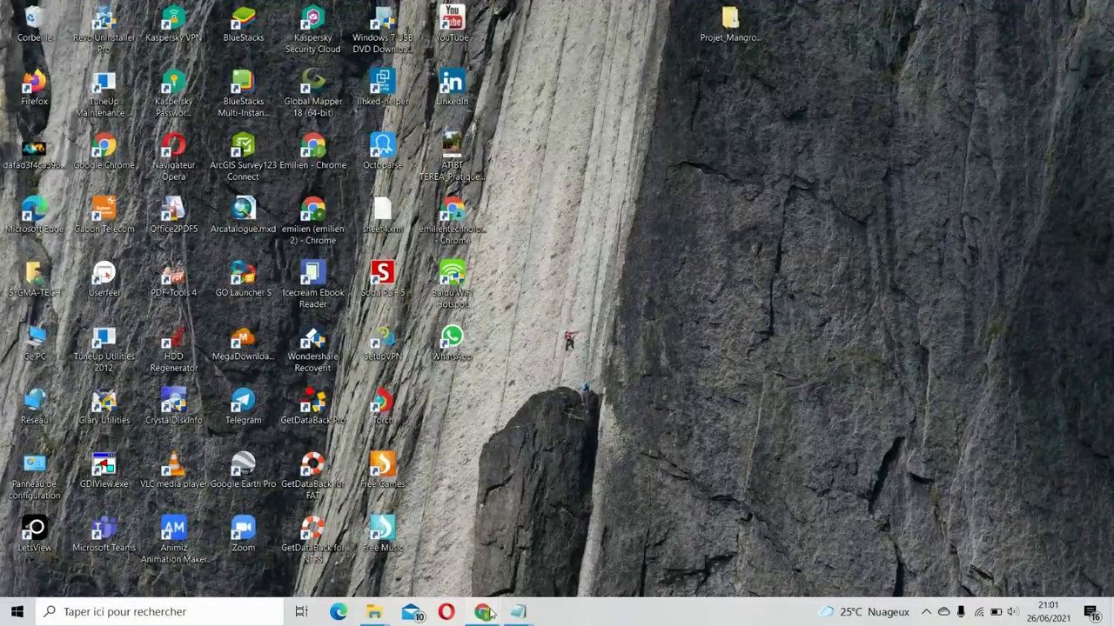
mouse_move(482, 613)
click(567, 567)
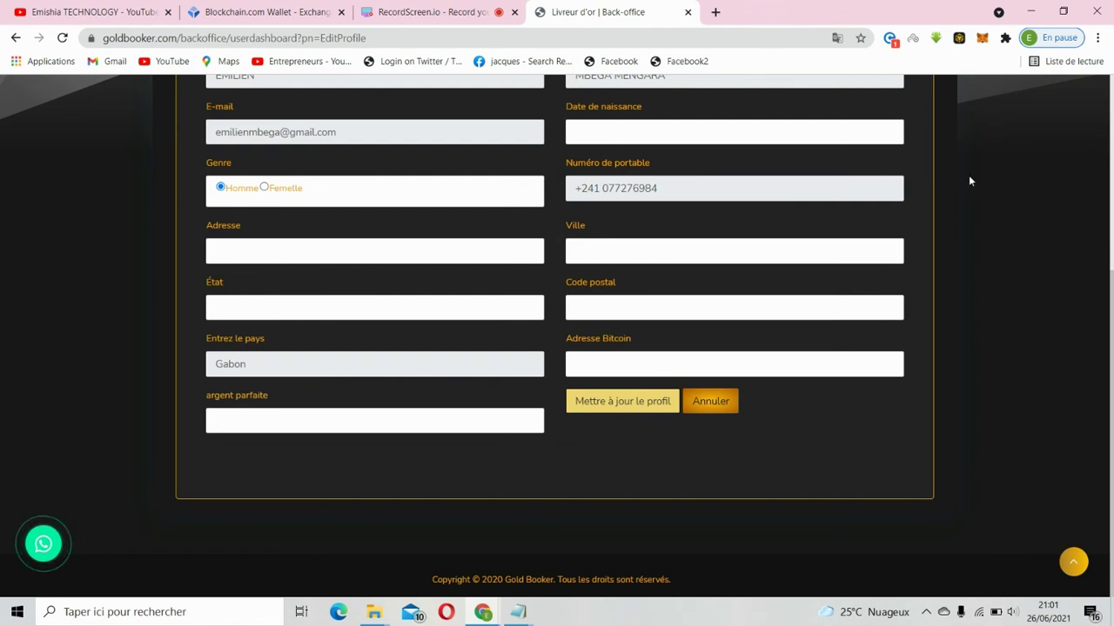
click(595, 366)
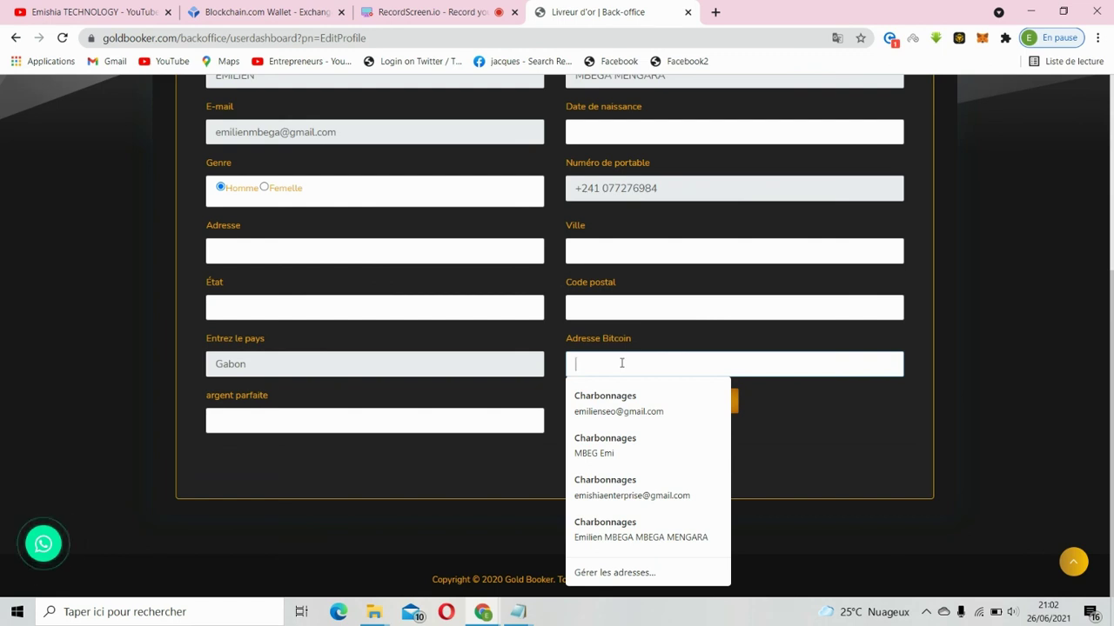
- Paste the copied wallet address into Adresse Bitcoin, then return to the Blockchain.com tab to compare
right_click(621, 363)
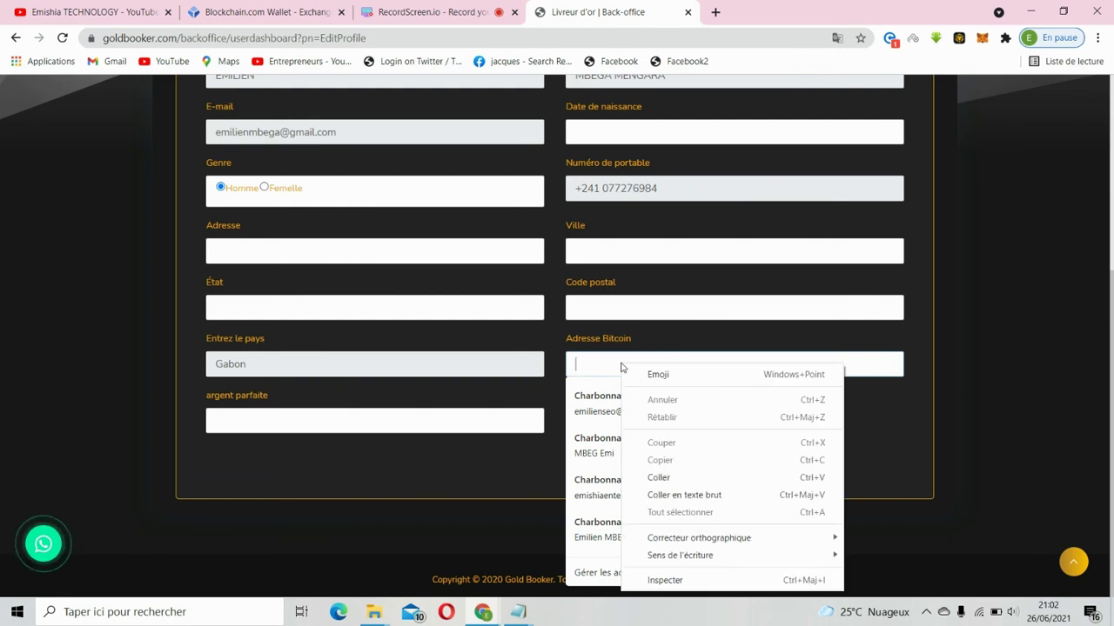
click(675, 476)
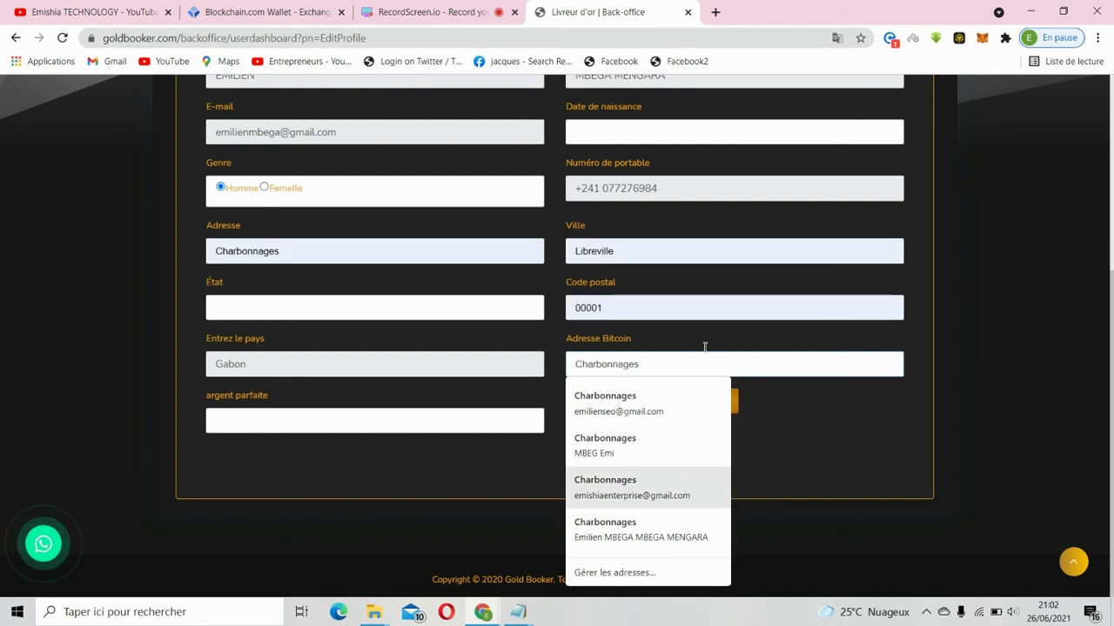
text(bc1qm2c8ka5ud2zrt52rxt75r8mu5navc4ml80epfu)
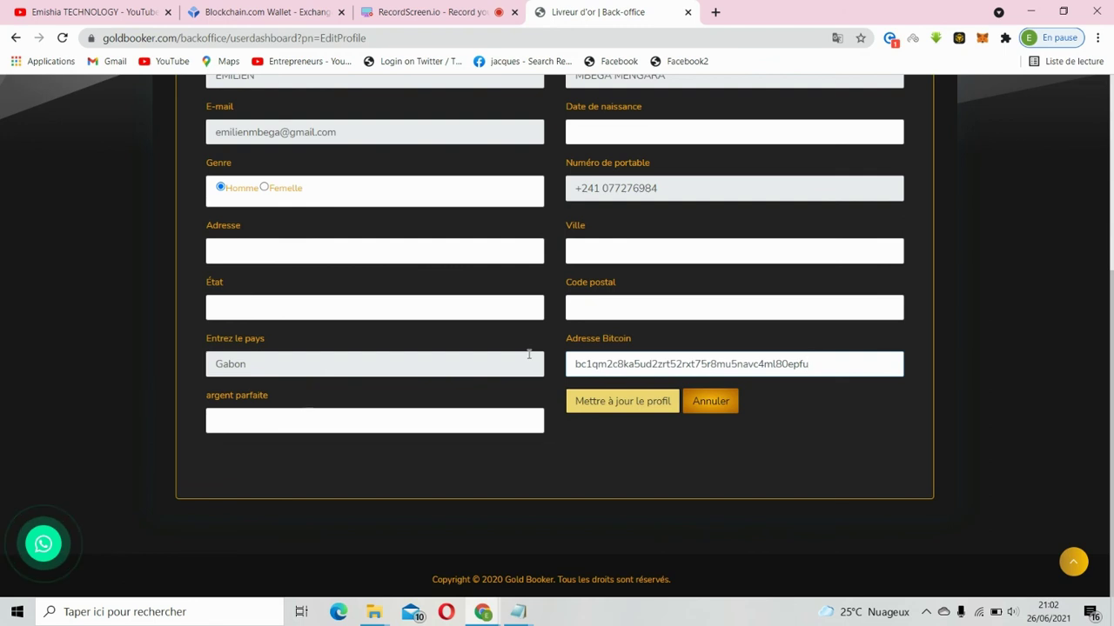
drag(658, 364, 462, 9)
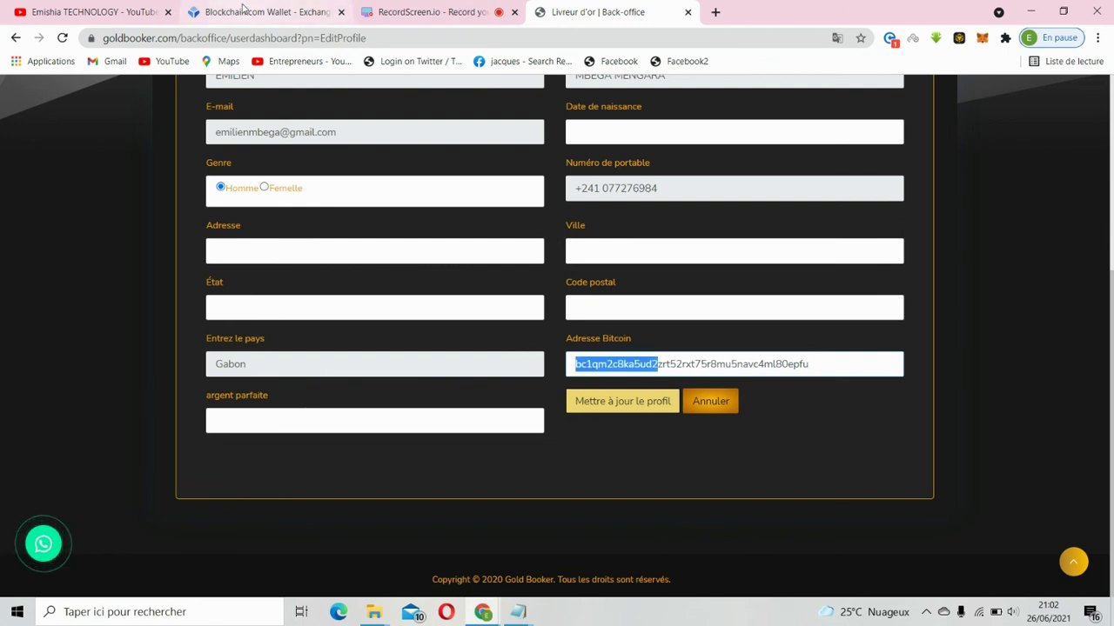
click(248, 11)
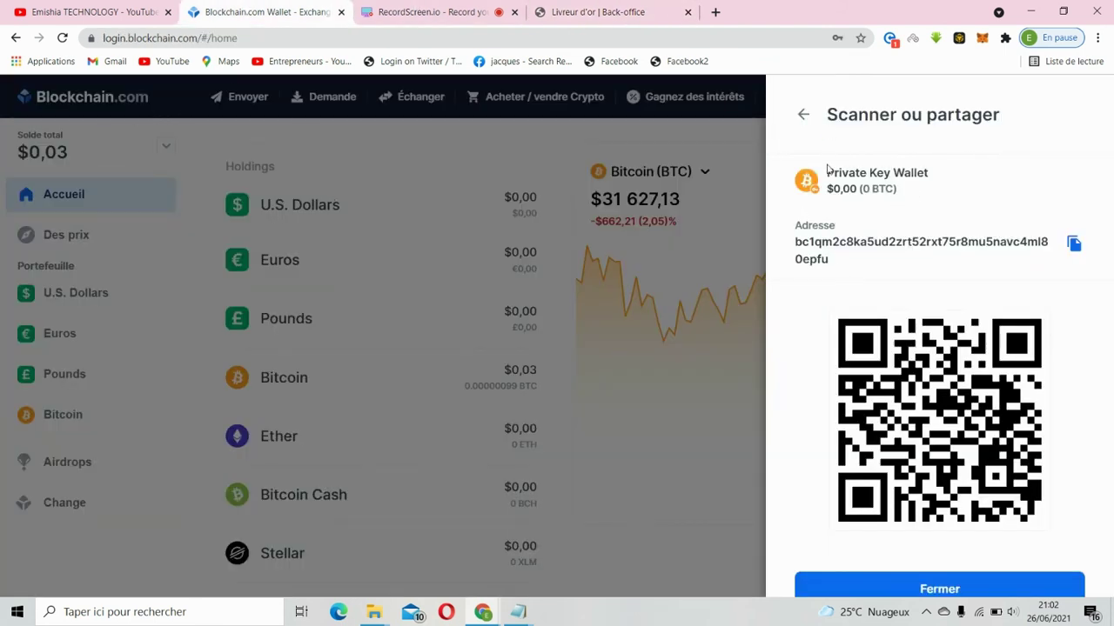
- Return to the Livreur d'or back-office profile form holding the pasted Bitcoin address
click(614, 10)
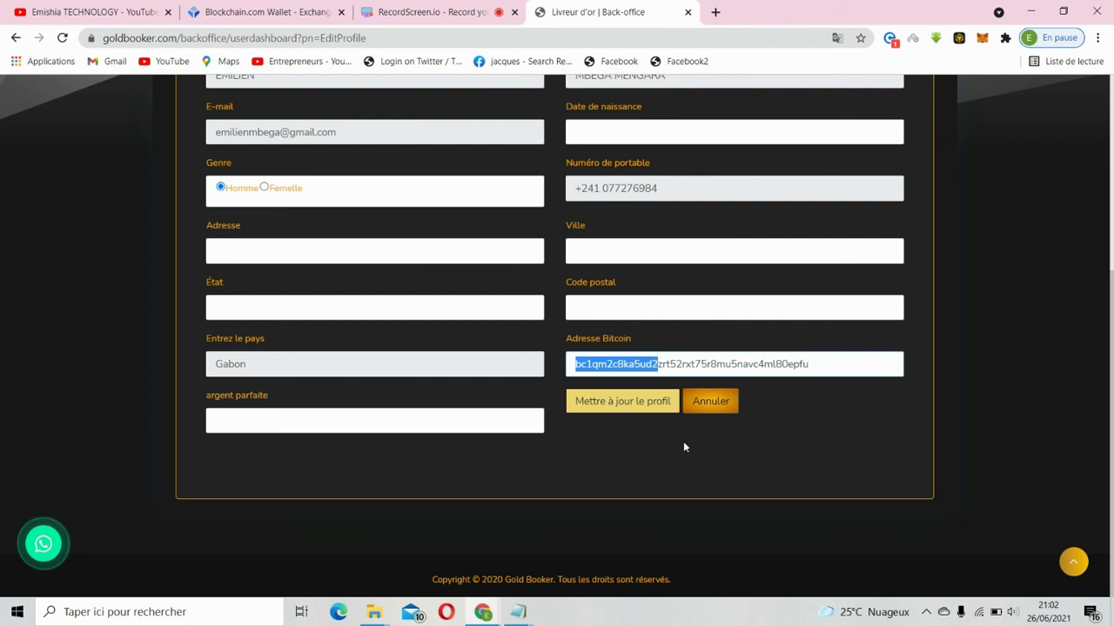
- Save the profile via Mettre à jour le profil and dismiss the 'Your Profile is Updated Successfully!!' alert
key(End)
click(628, 409)
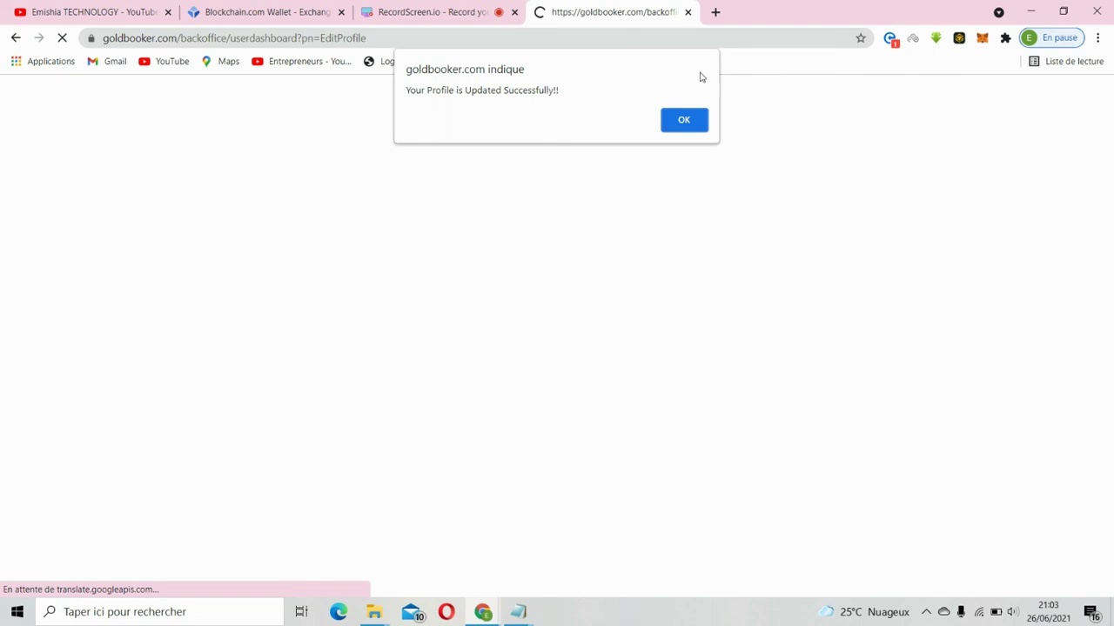
click(684, 120)
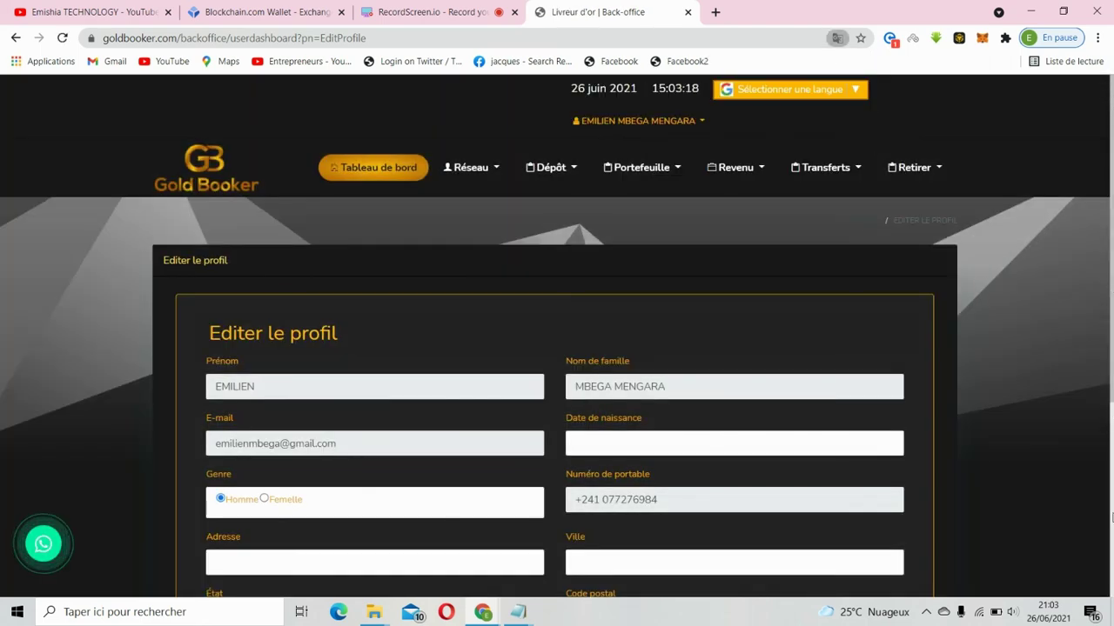
- Verify the saved Bitcoin address at the page bottom, then go via YouTube to the RecordScreen.io tab
click(1111, 521)
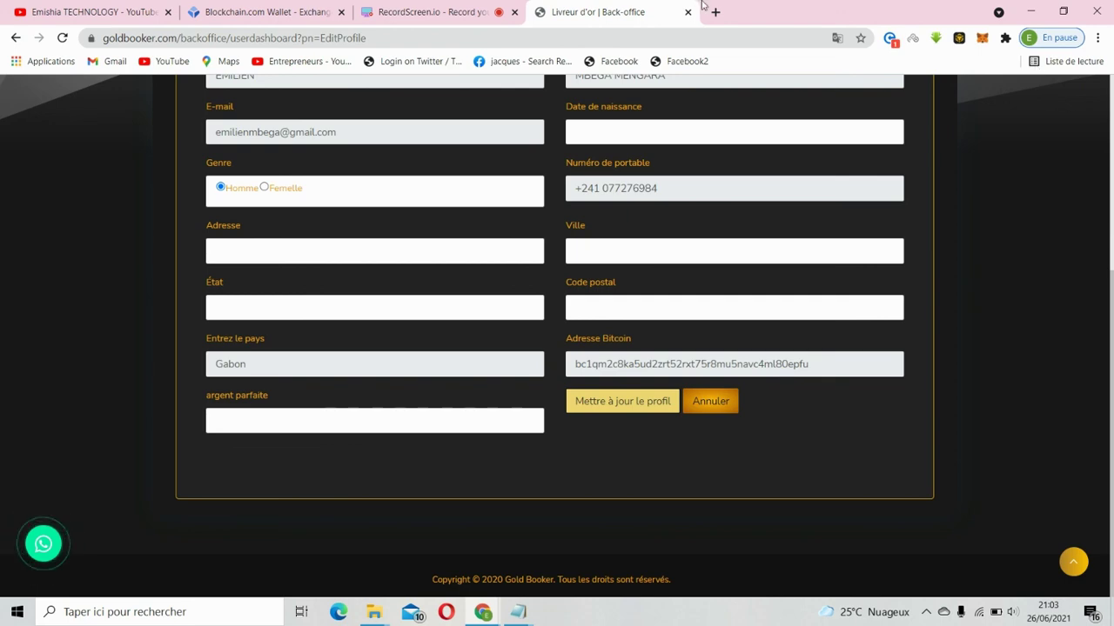
click(112, 14)
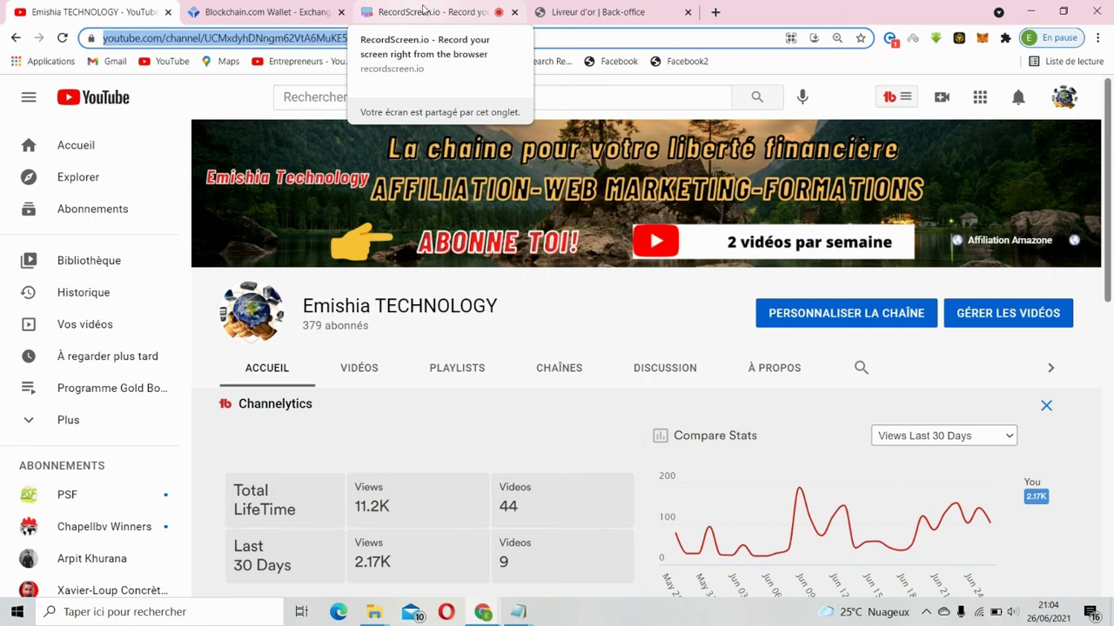
click(423, 9)
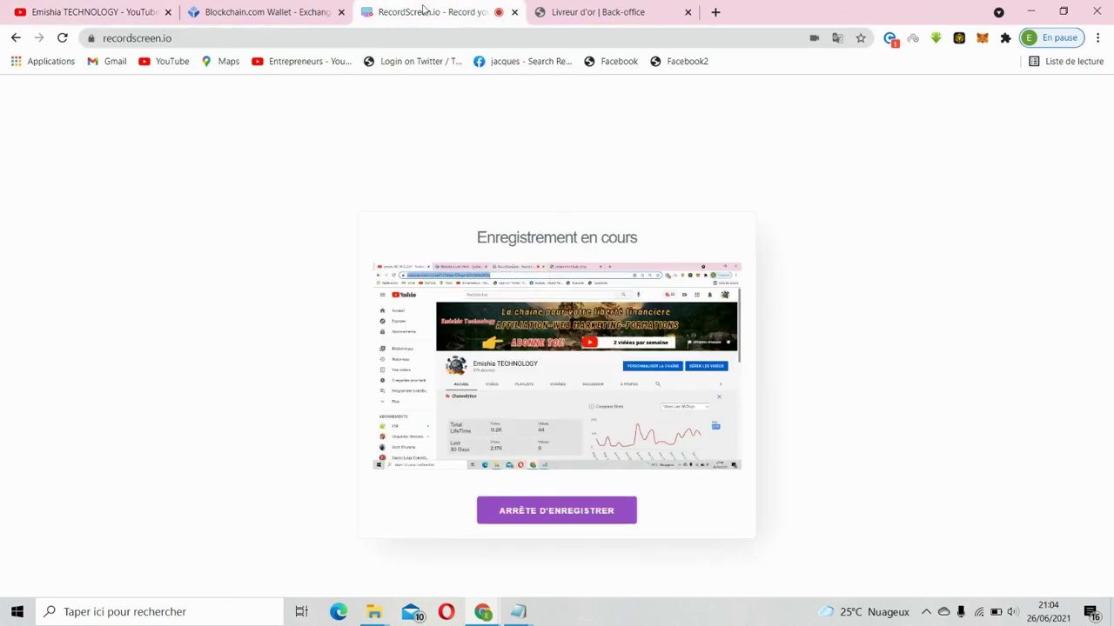